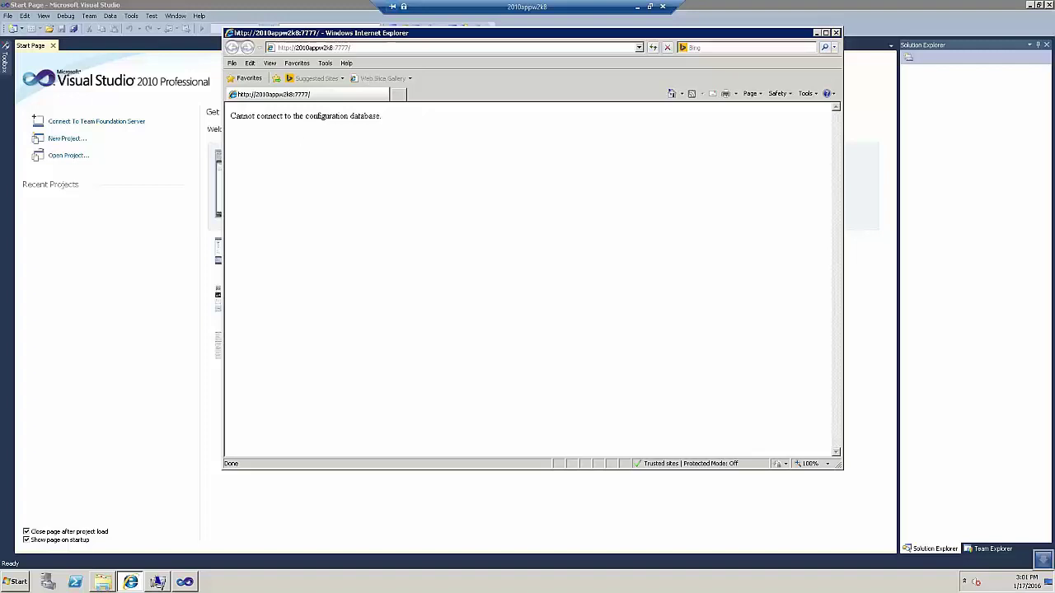
- On the SQL server's remote session, launch services.msc and enlarge the Services window with a wider Name column
mouse_move(487, 585)
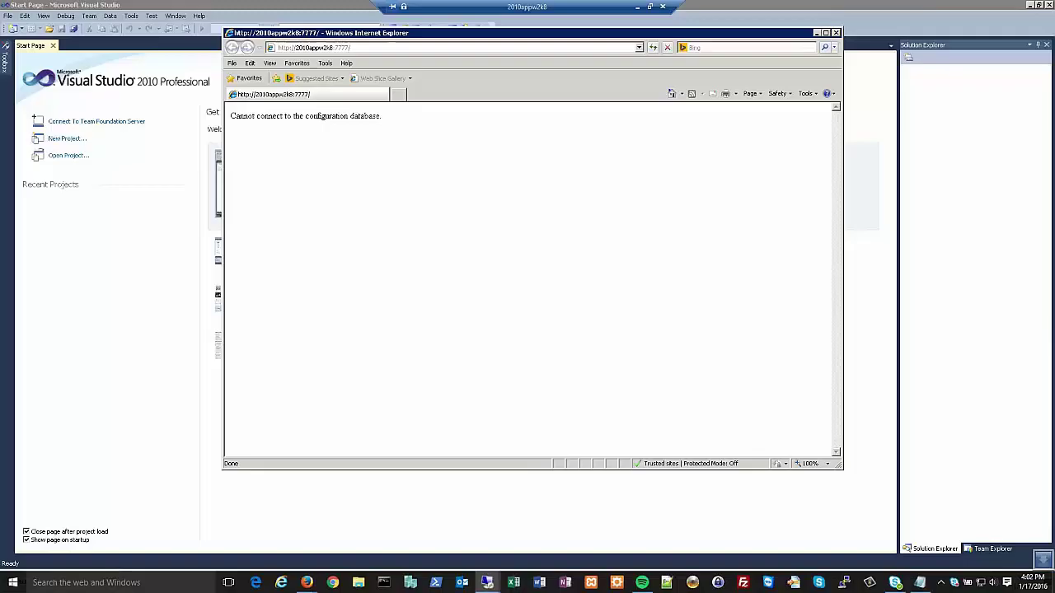
left_click(487, 583)
left_click_drag(252, 10, 406, 51)
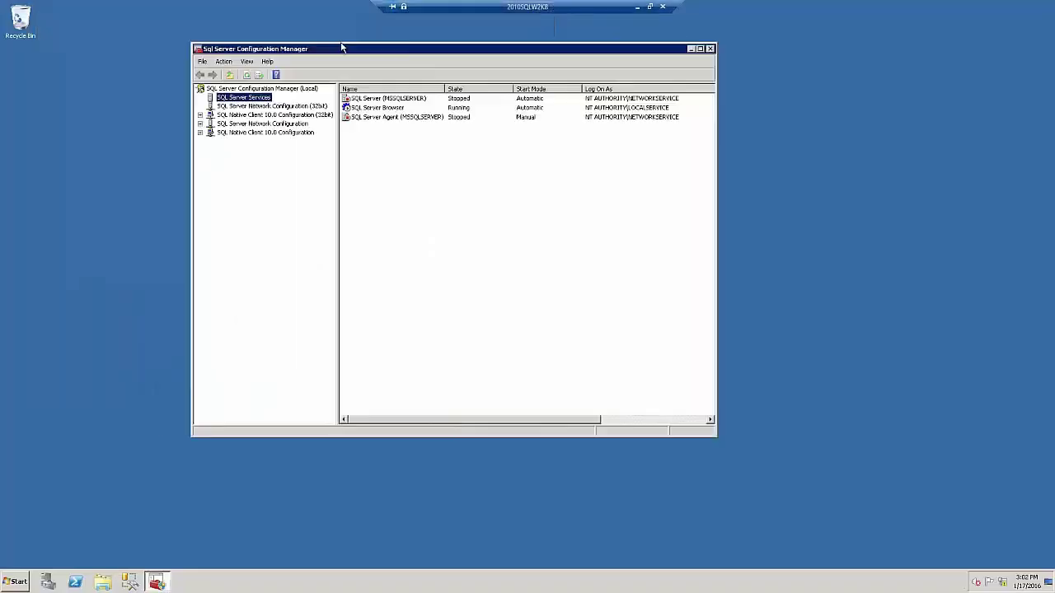
left_click(15, 582)
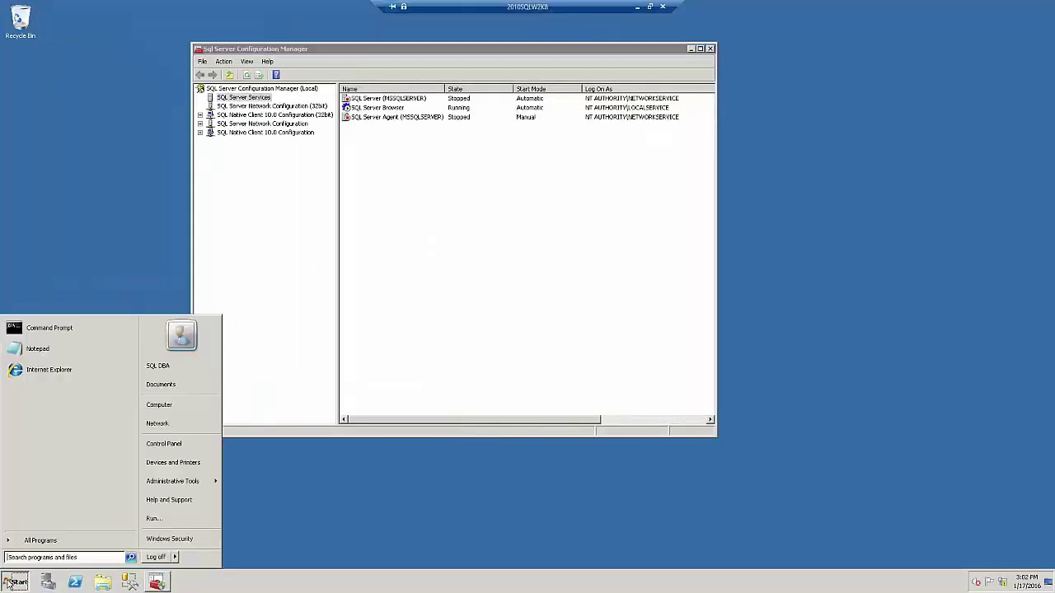
left_click(153, 515)
type("services.ms")
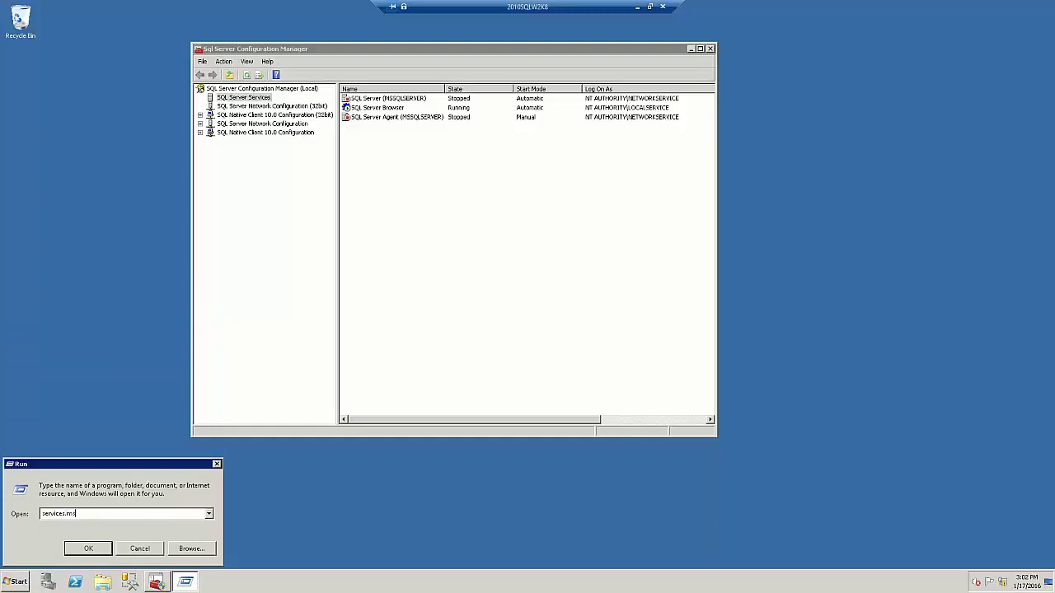
type("c")
key("Return")
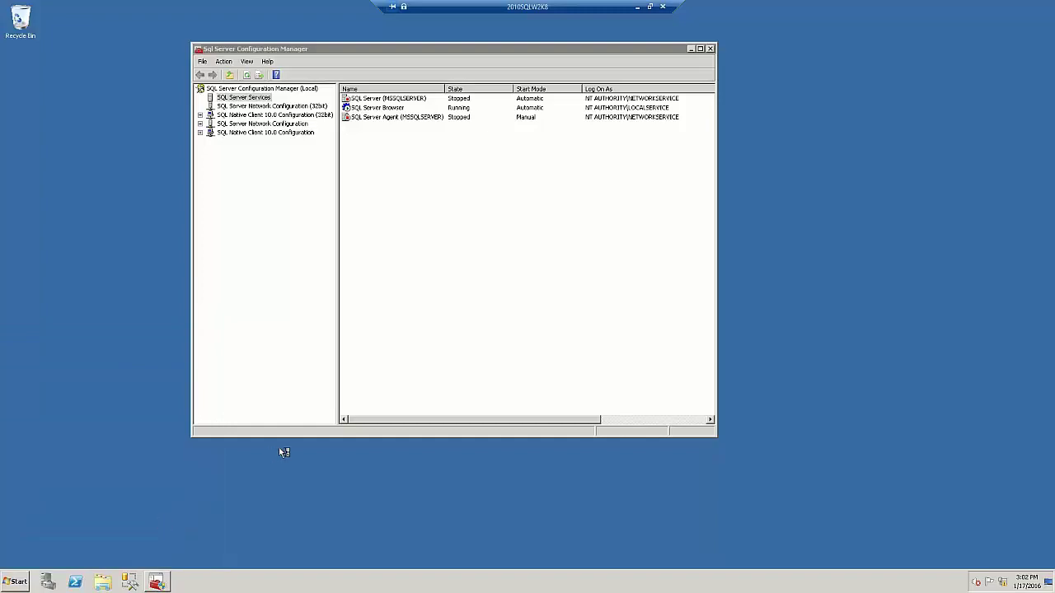
left_click_drag(259, 41, 406, 59)
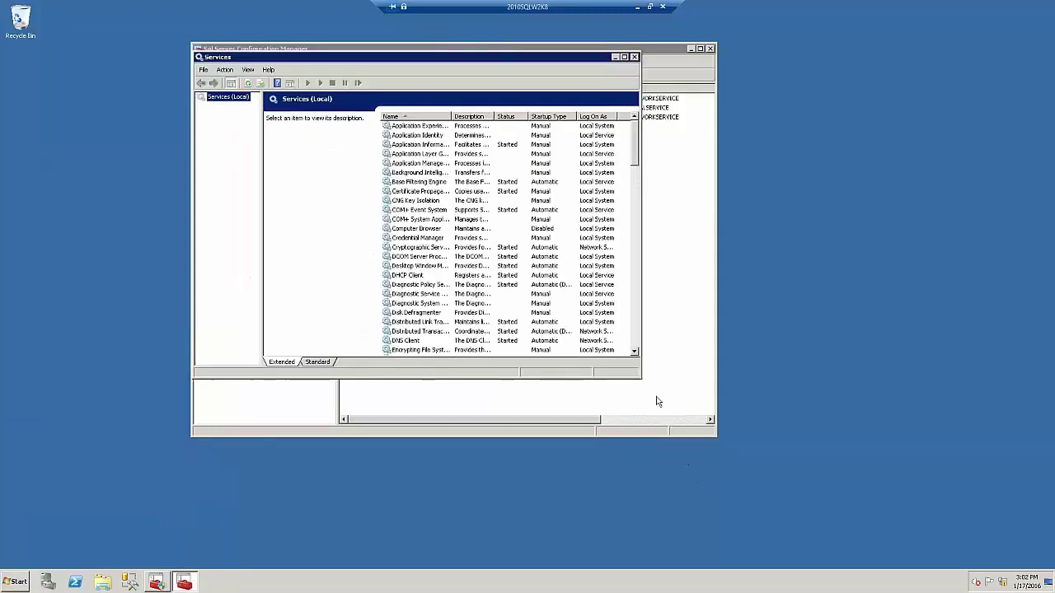
left_click_drag(641, 379, 834, 535)
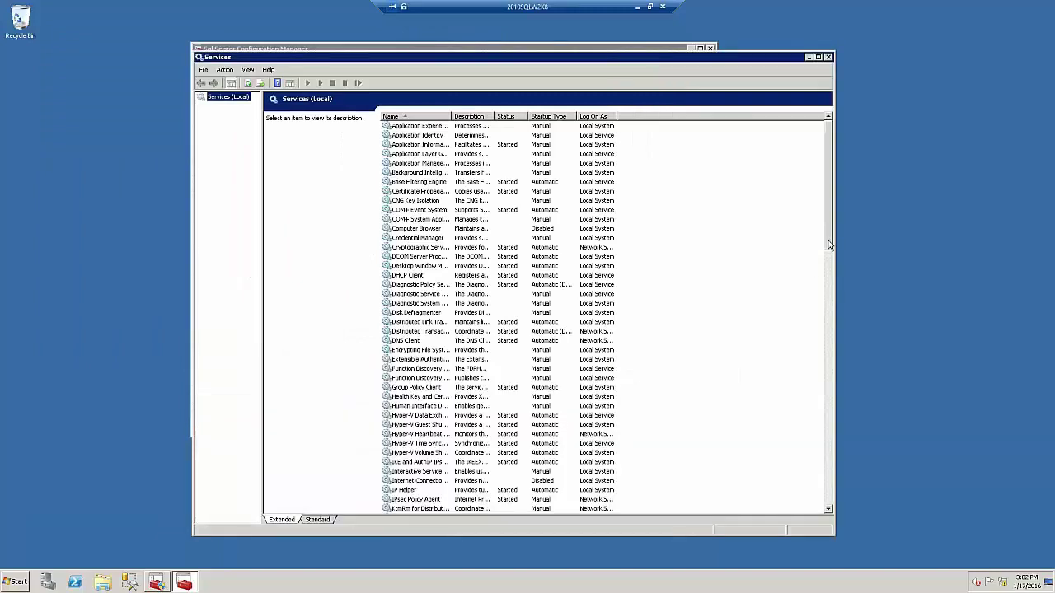
left_click_drag(829, 245, 835, 463)
double_click(451, 117)
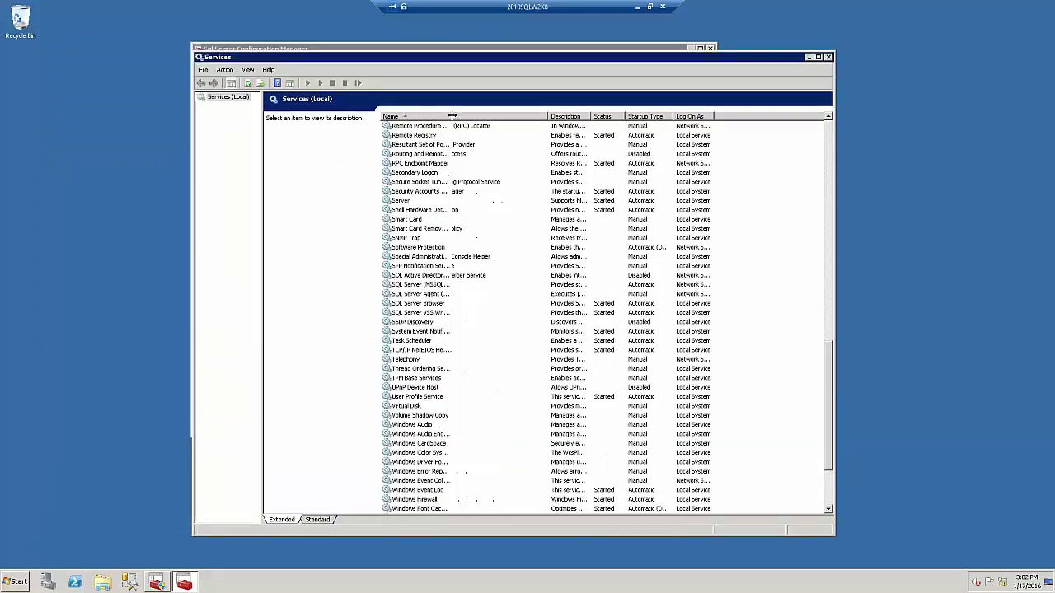
left_click_drag(511, 62, 622, 108)
- Start the SQL Server (MSSQLSERVER) and SQL Server Agent (MSSQLSERVER) services
left_click(440, 56)
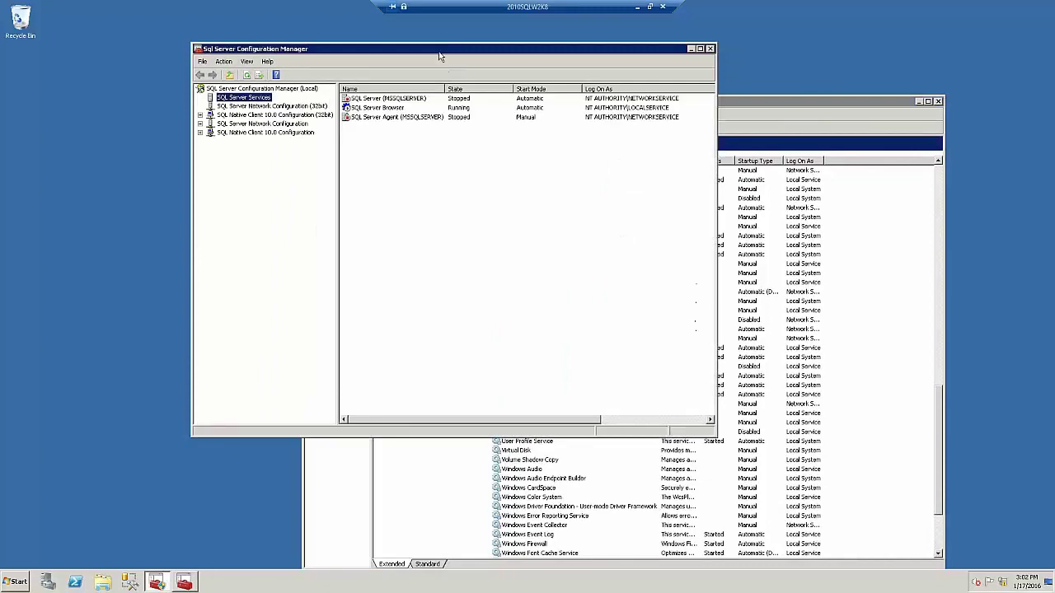
left_click(796, 157)
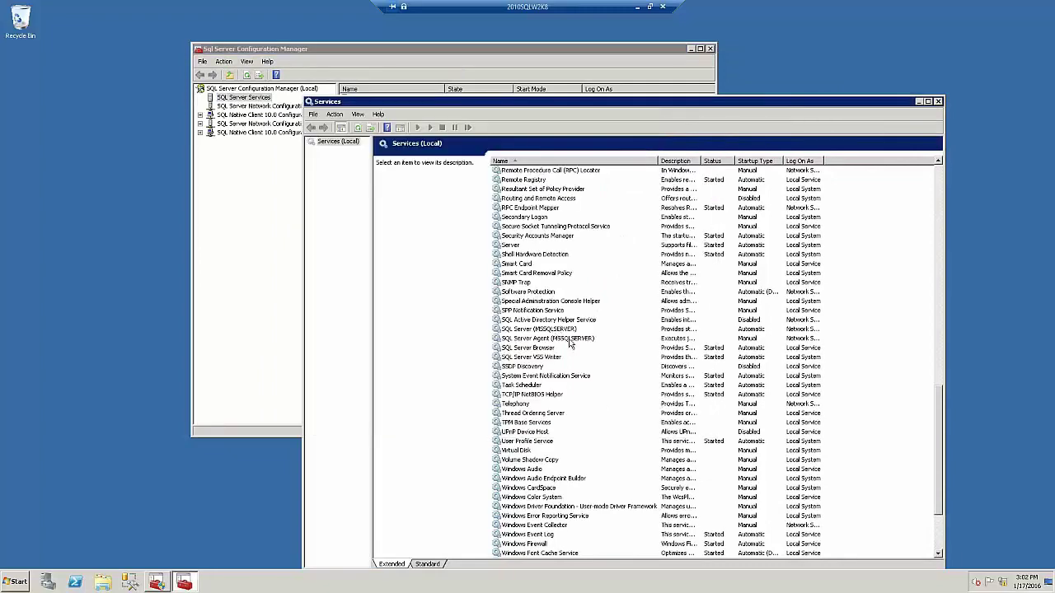
left_click(427, 84)
left_click(791, 139)
left_click(540, 332)
left_click(383, 180)
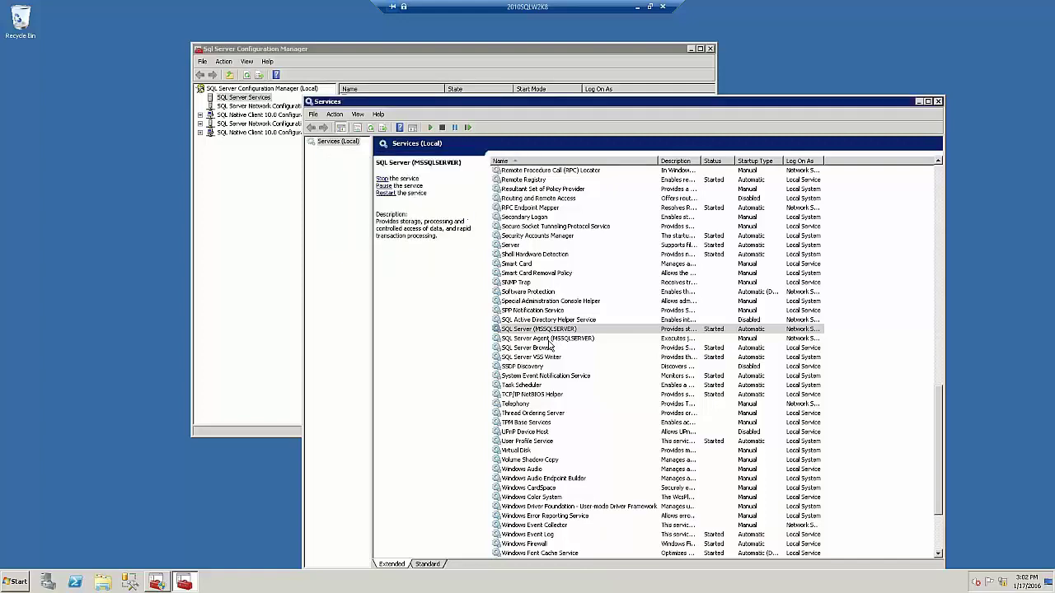
left_click(548, 338)
left_click(382, 180)
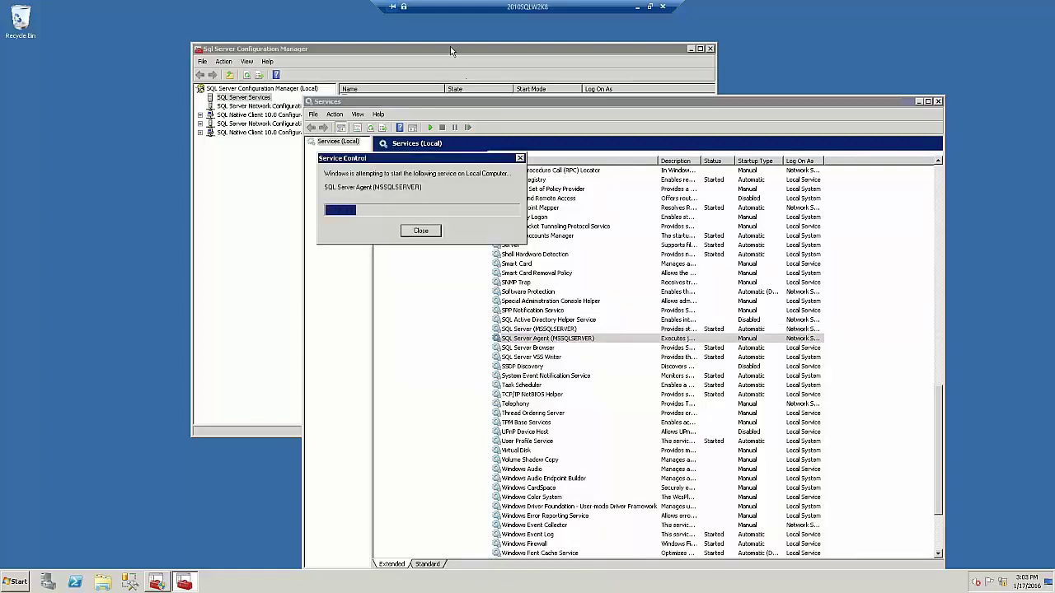
- Refresh the SQL service states in Configuration Manager and minimise the remote session
left_click(452, 49)
left_click(787, 105)
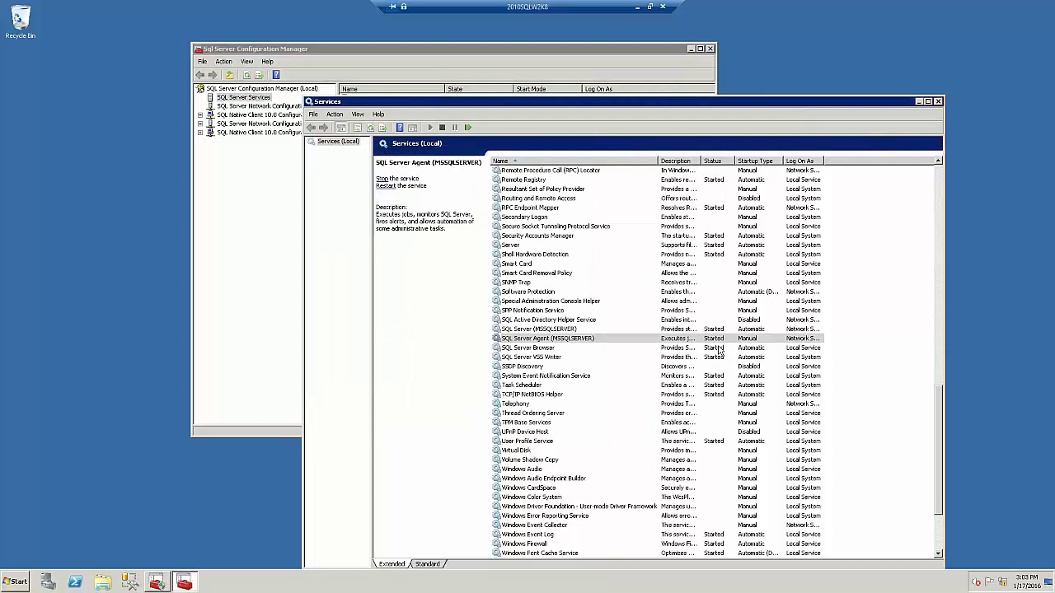
left_click(404, 62)
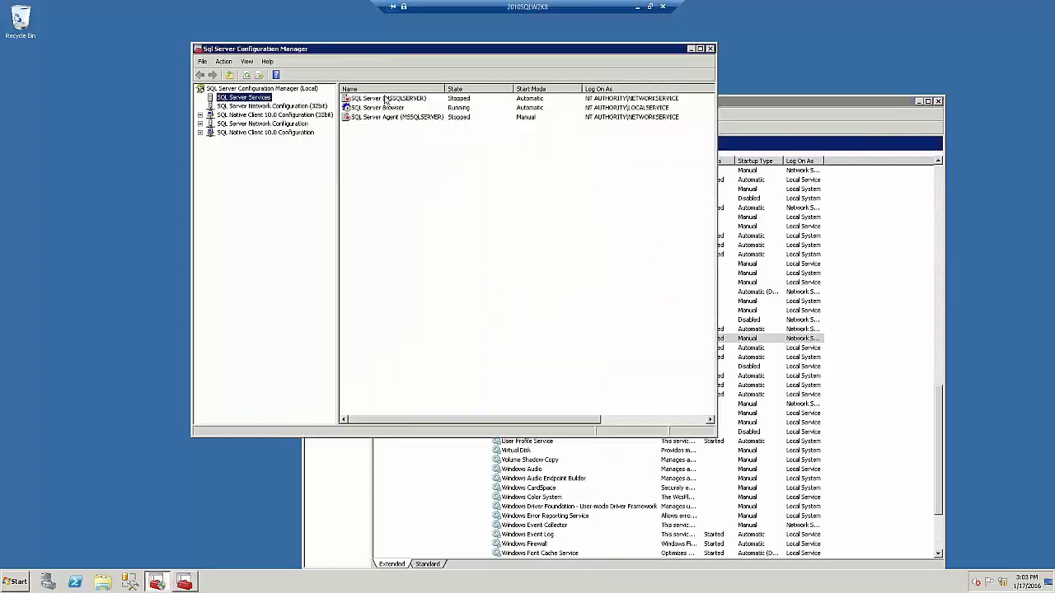
left_click(246, 76)
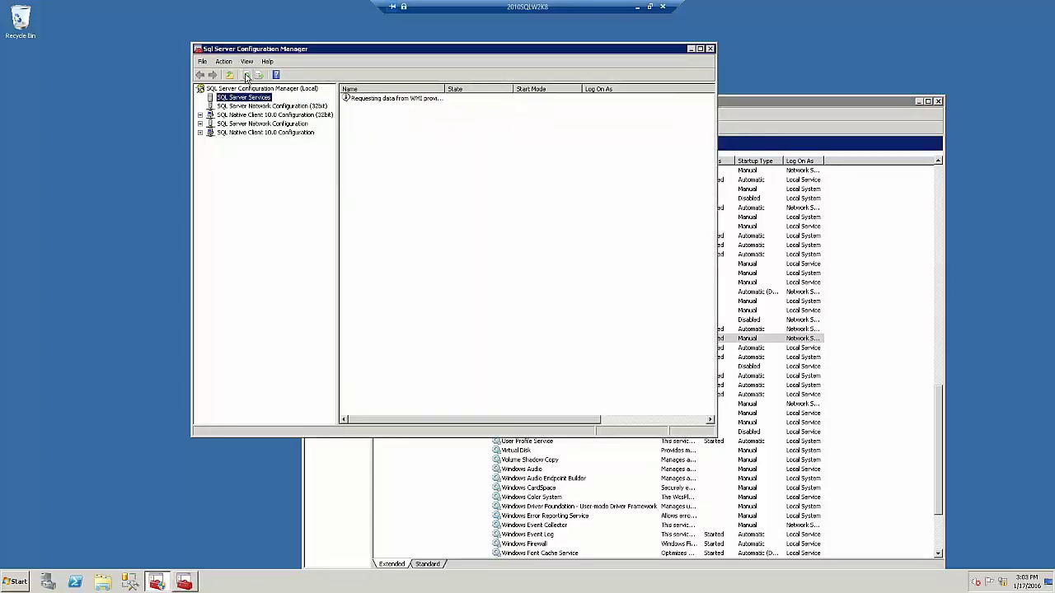
left_click(649, 7)
left_click(371, 14)
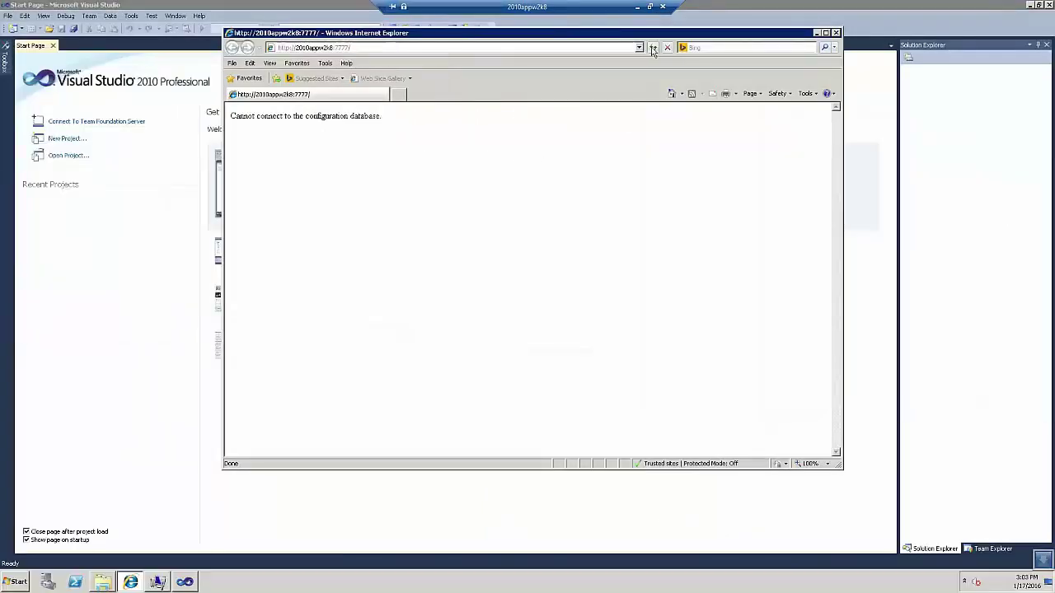
- Reload Central Administration and close the client network settings dialog showing the SPAlias alias
left_click(653, 49)
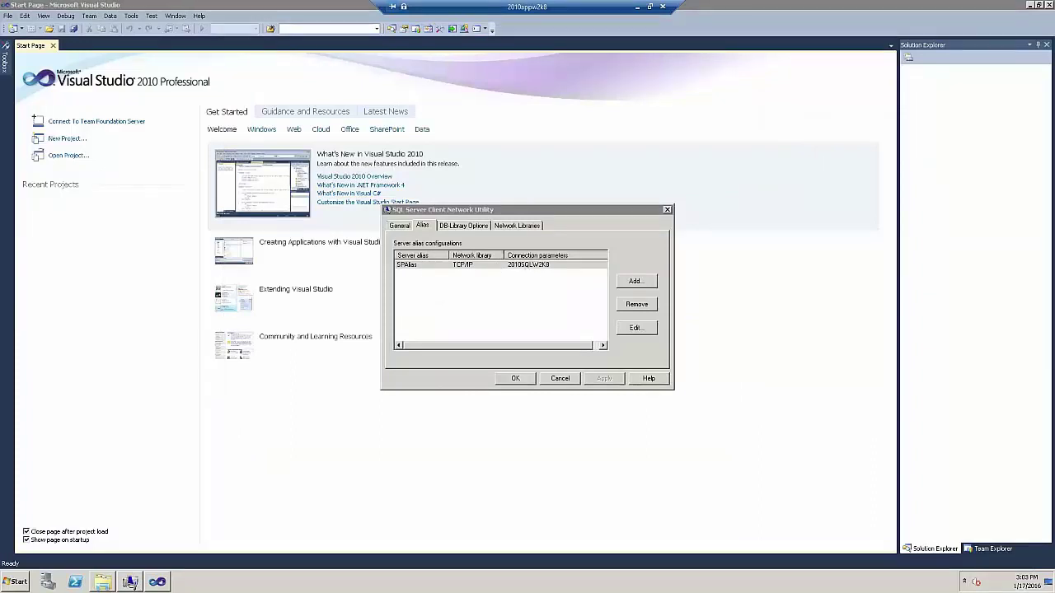
left_click_drag(931, 62, 558, 105)
left_click(744, 413)
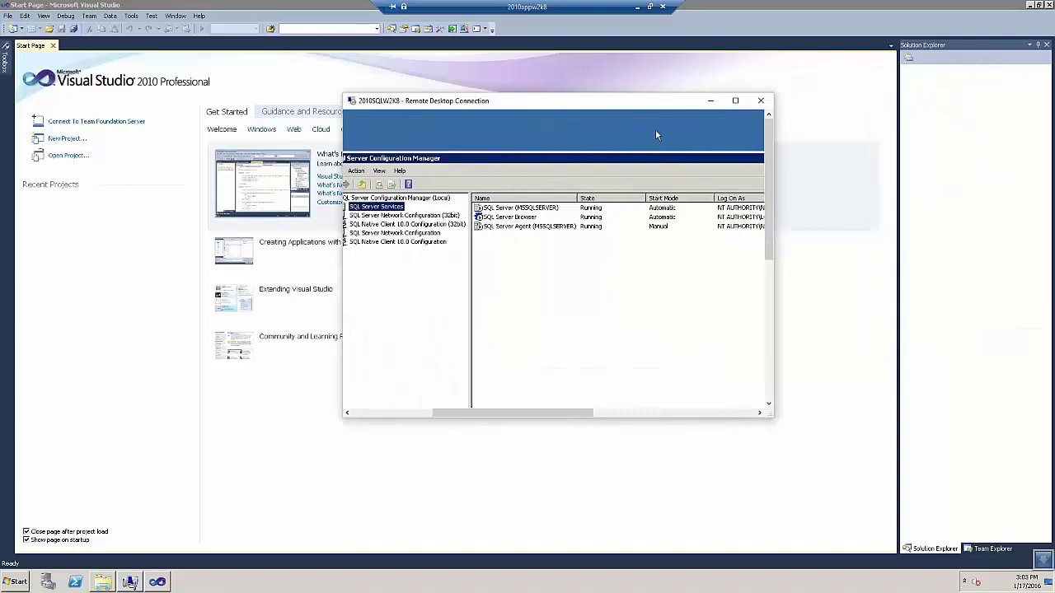
left_click(711, 101)
left_click(515, 380)
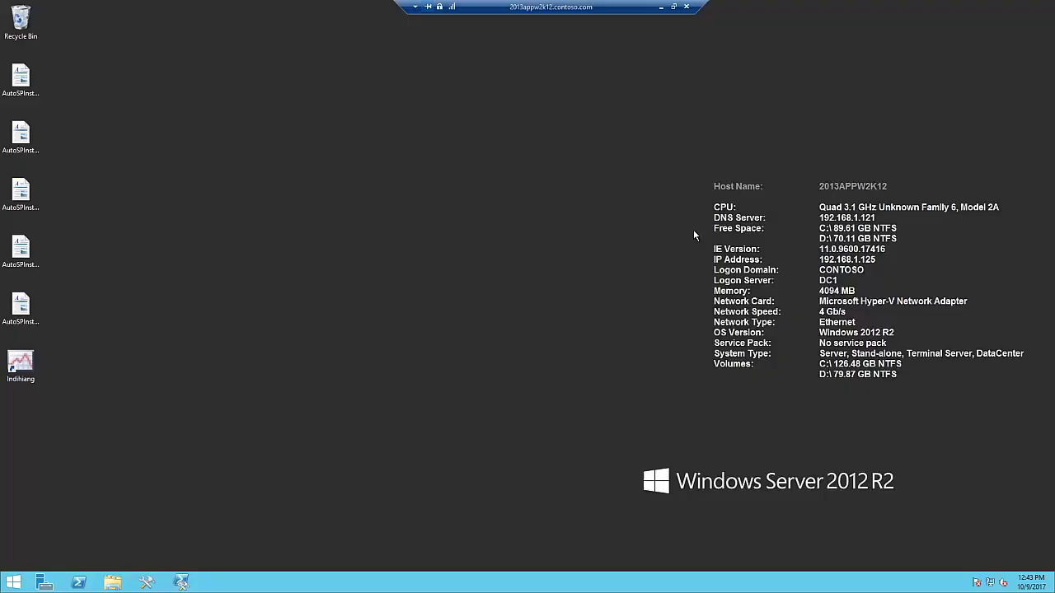
left_click(147, 582)
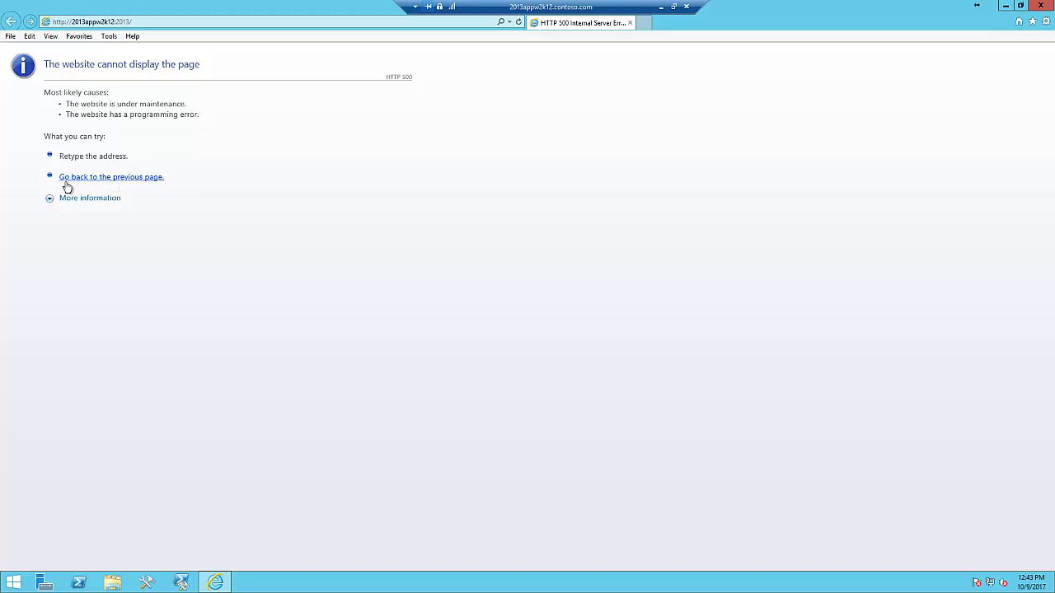
left_click(147, 584)
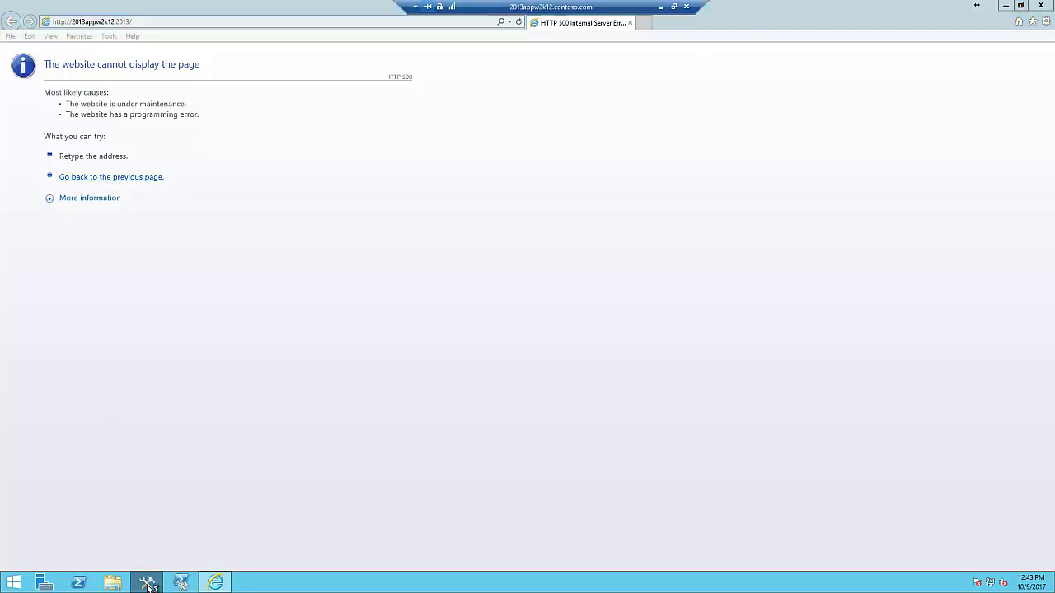
key("F5")
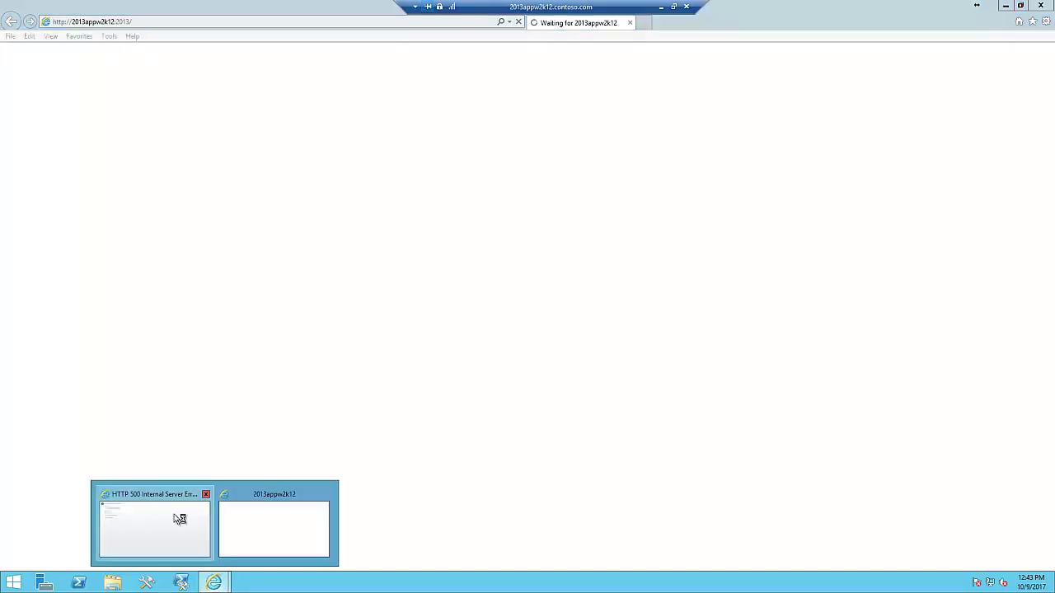
left_click(180, 517)
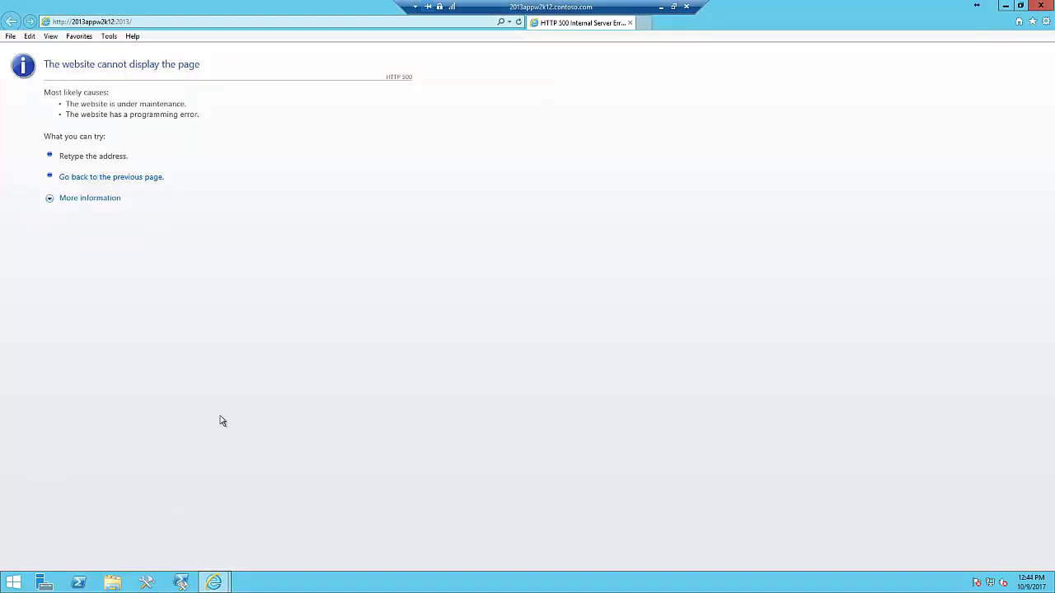
left_click(217, 580)
left_click(276, 546)
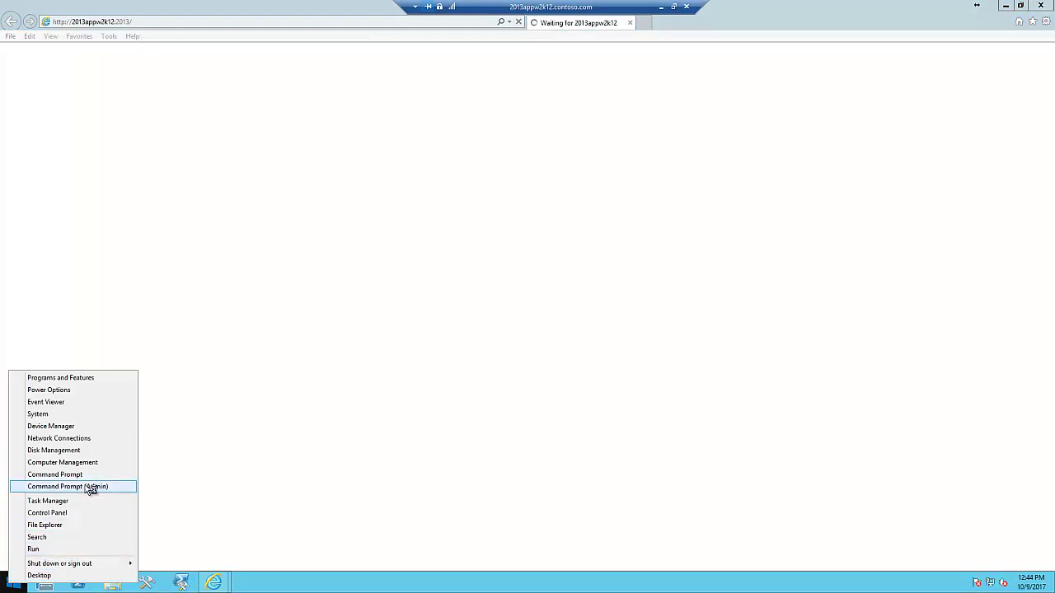
- From an administrator Command Prompt, launch cliconfg
left_click(91, 487)
left_click_drag(224, 28, 614, 101)
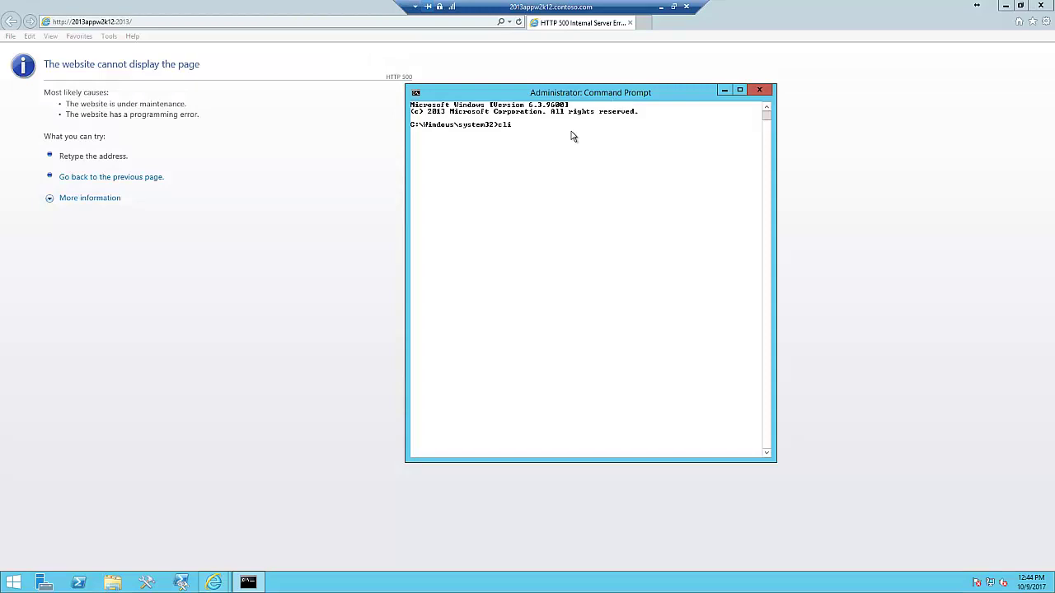
type("cliconf")
type("g")
key("Return")
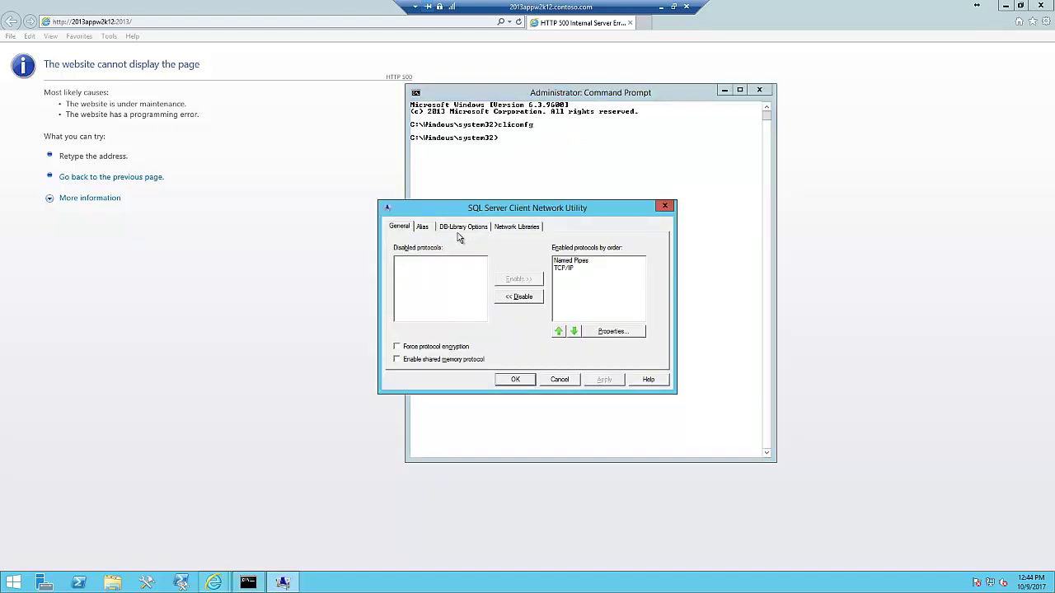
- Copy the SharePointSQL alias's server name 2013SQL12W2K12, then cancel without changes
left_click(422, 227)
left_click(634, 329)
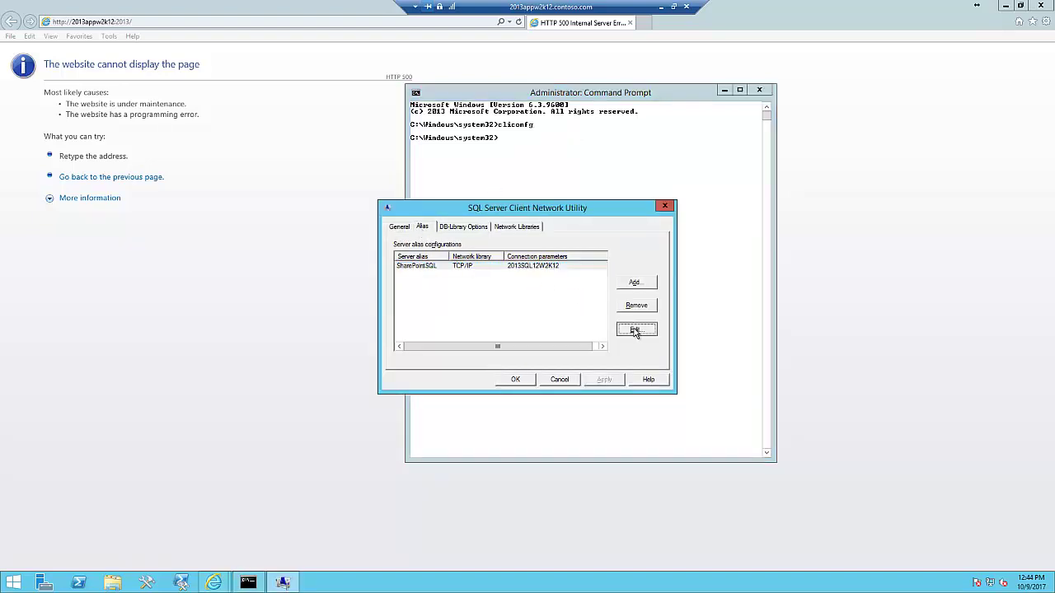
left_click_drag(641, 278, 577, 281)
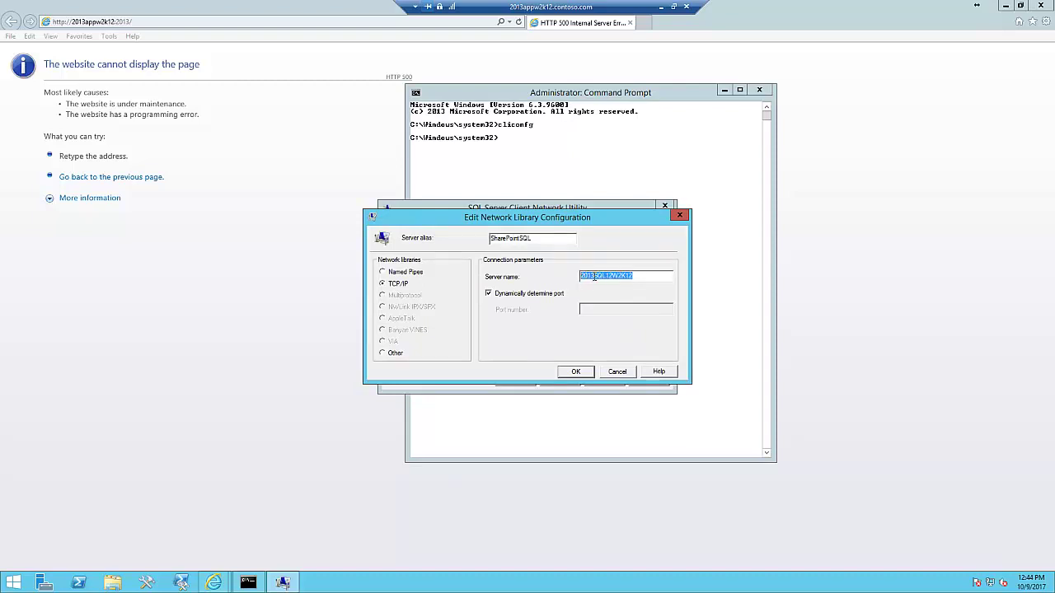
right_click(593, 277)
left_click(618, 311)
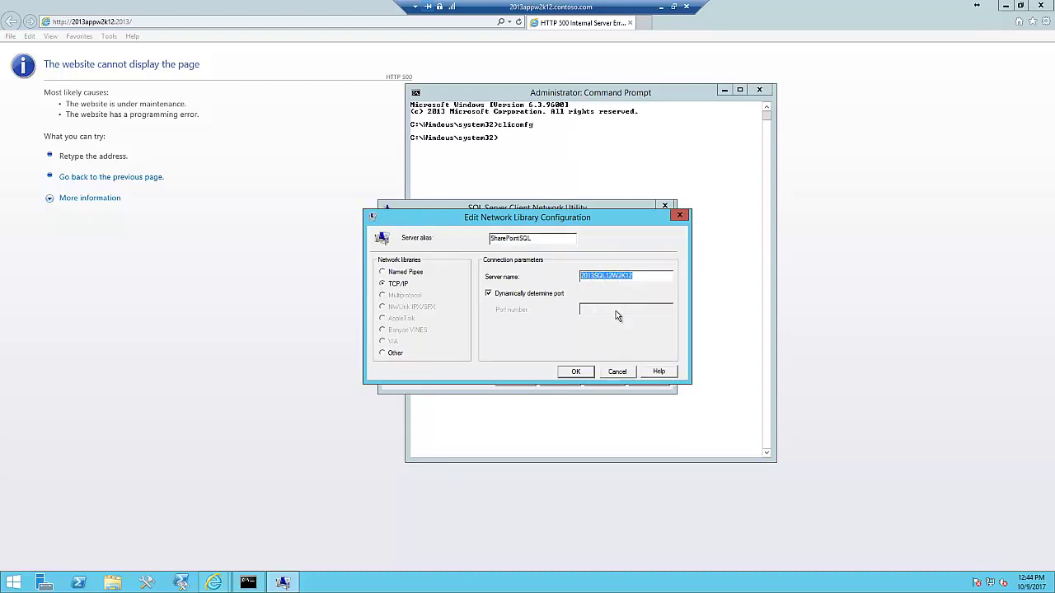
left_click(617, 371)
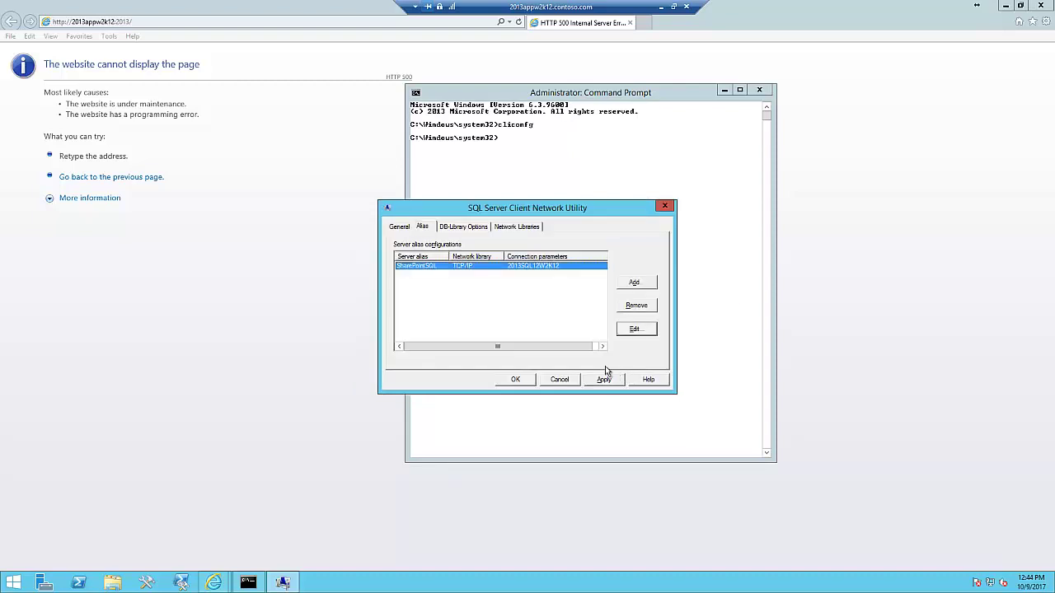
left_click(561, 381)
- Ping 2013SQL12W2K12 successfully, then telnet to it on port 1433, which fails
left_click_drag(498, 140, 501, 145)
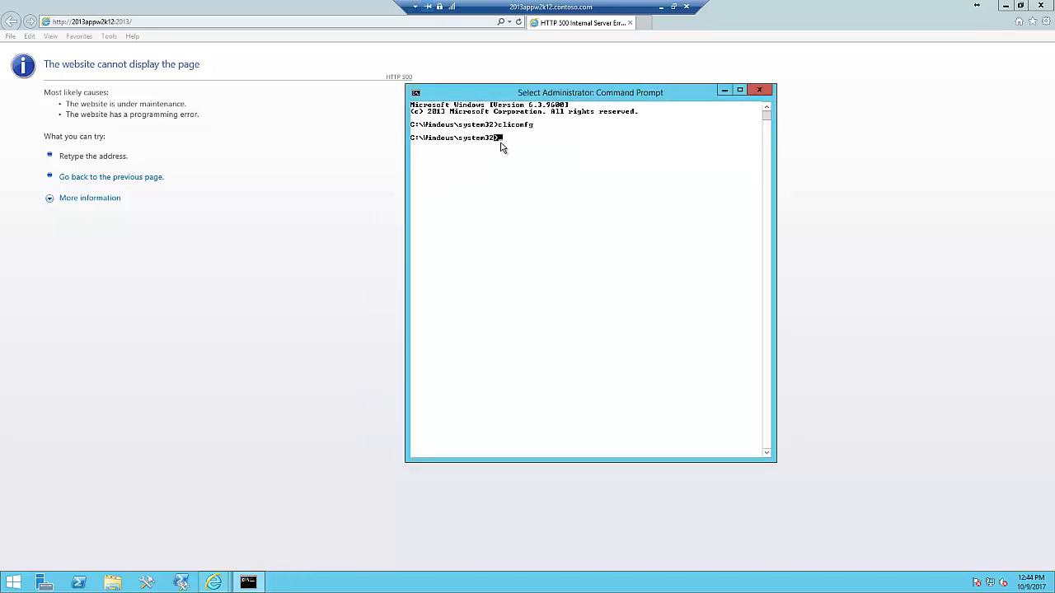
left_click(503, 145)
type("pin")
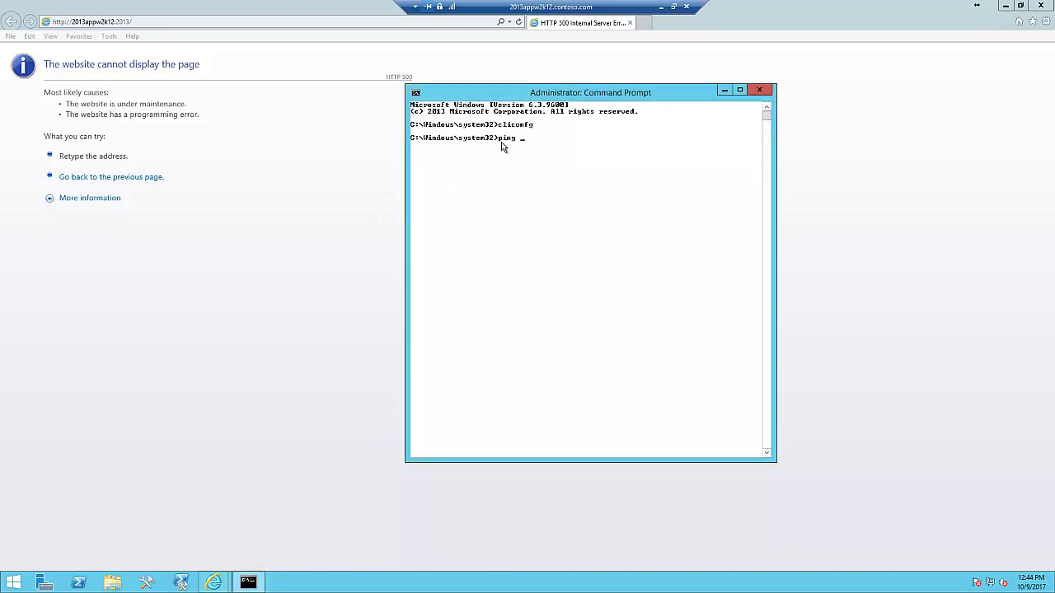
type("g")
right_click(521, 145)
key("Return")
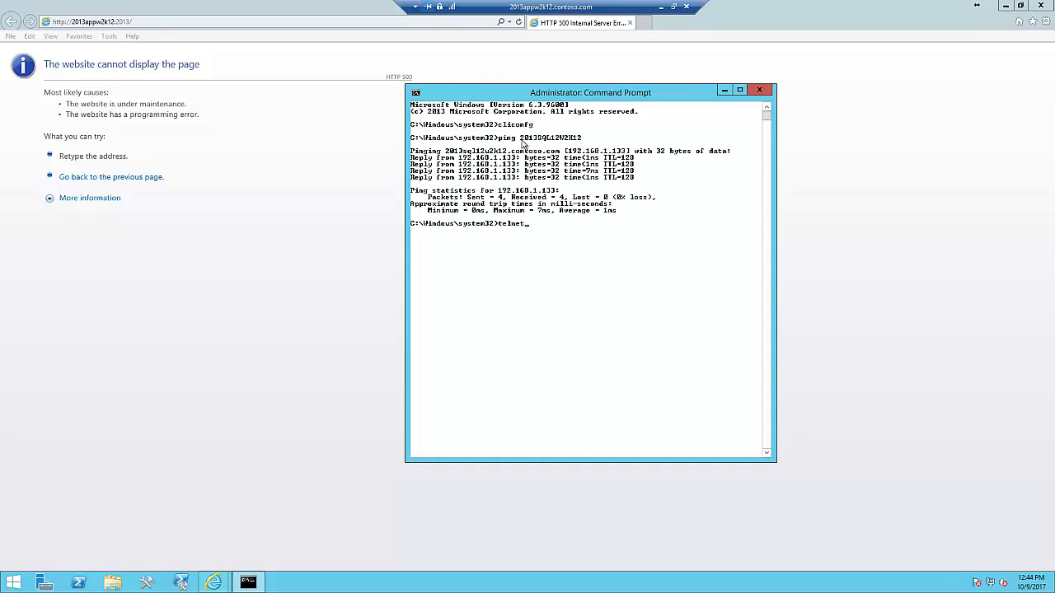
right_click(534, 224)
key("Return")
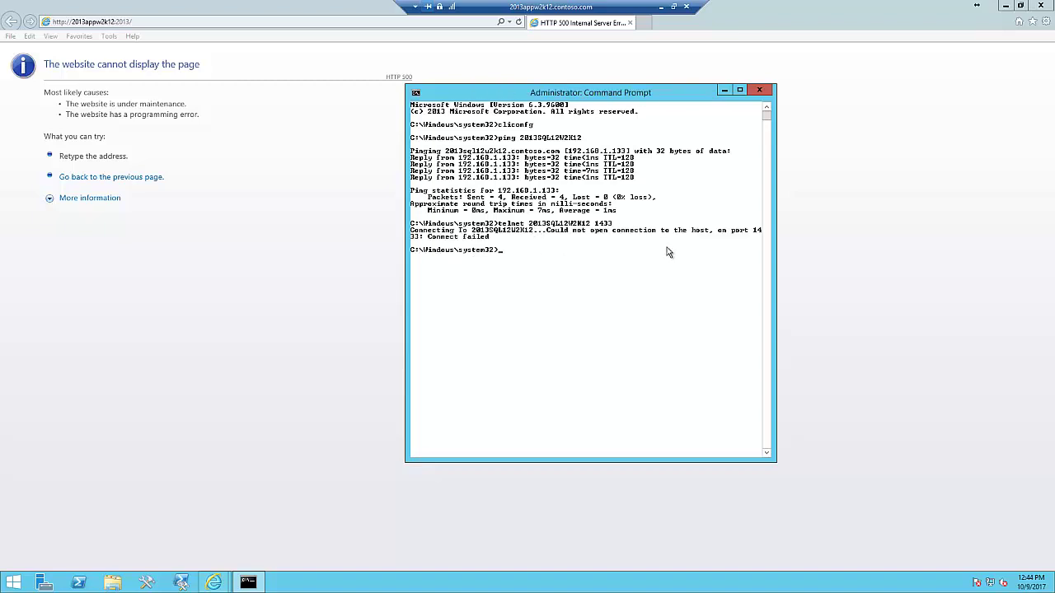
- On the SQL server's session, select SQL Server (MSSQLSERVER) and refresh Configuration Manager's service status
left_click(661, 7)
mouse_move(282, 580)
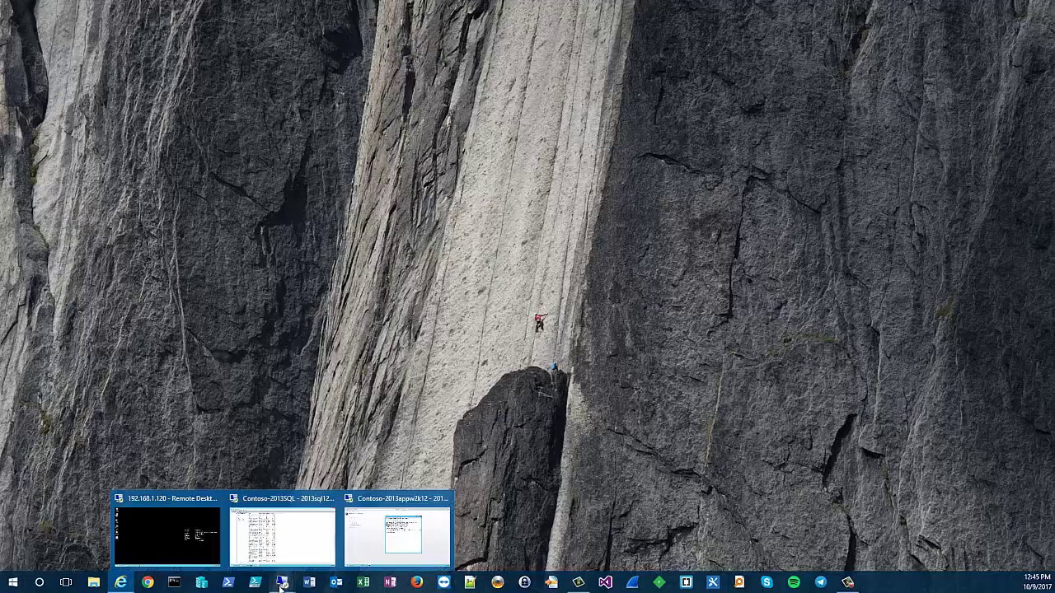
left_click(284, 562)
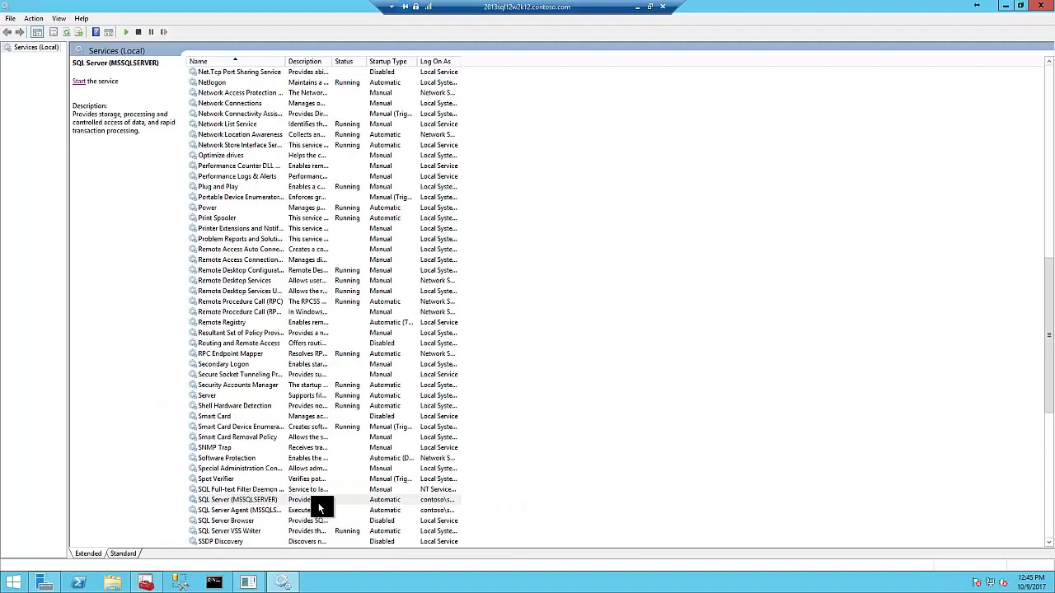
left_click(287, 499)
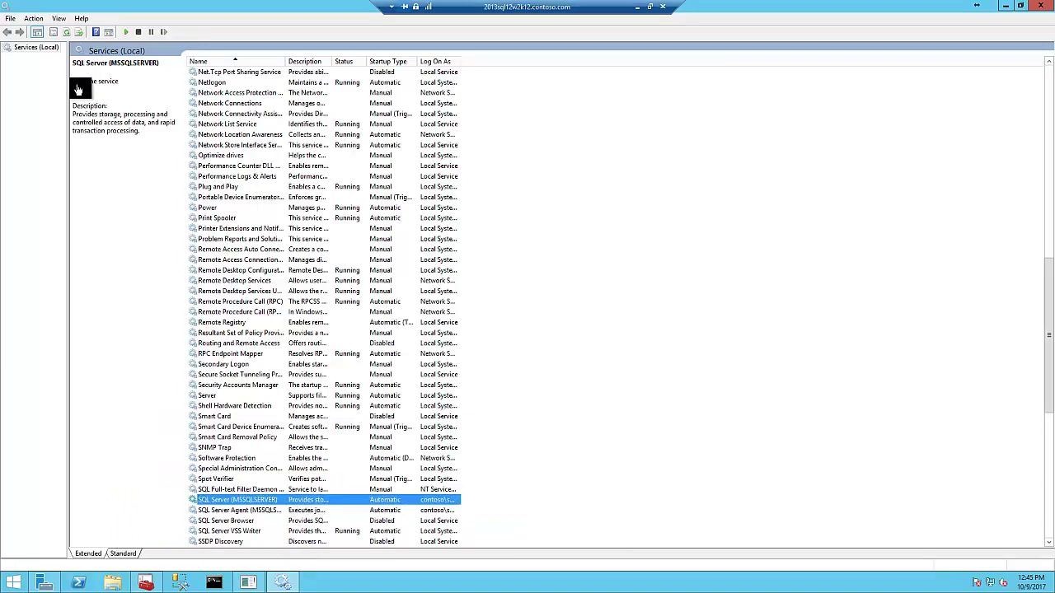
left_click(145, 585)
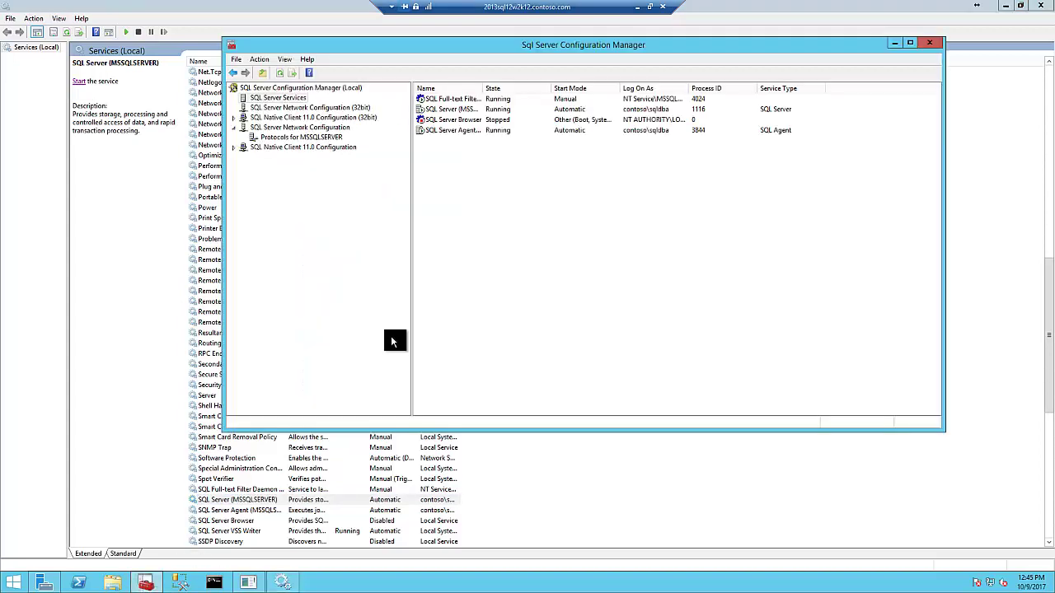
left_click(282, 74)
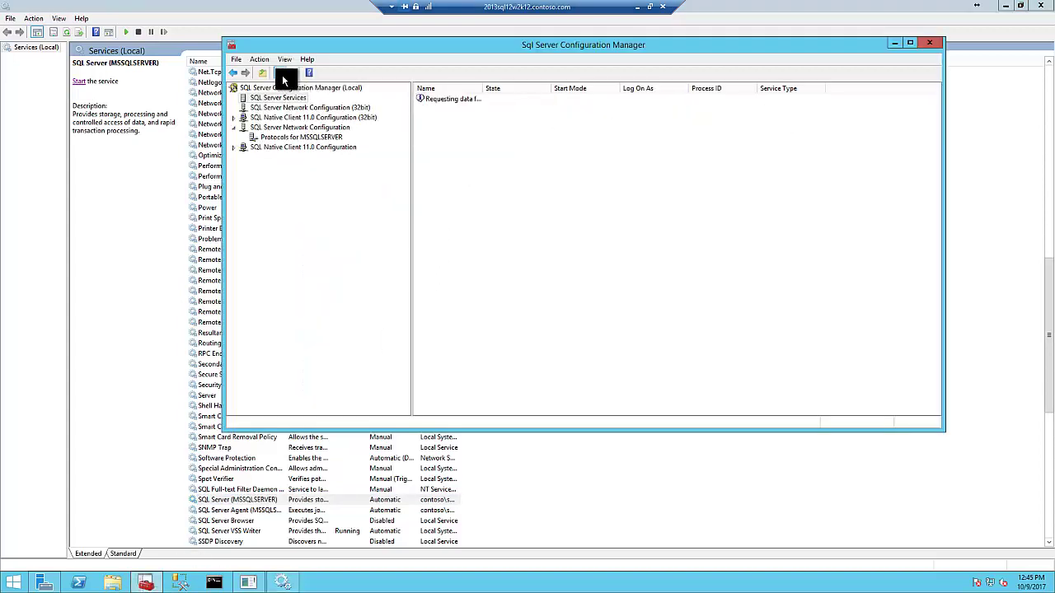
left_click(894, 42)
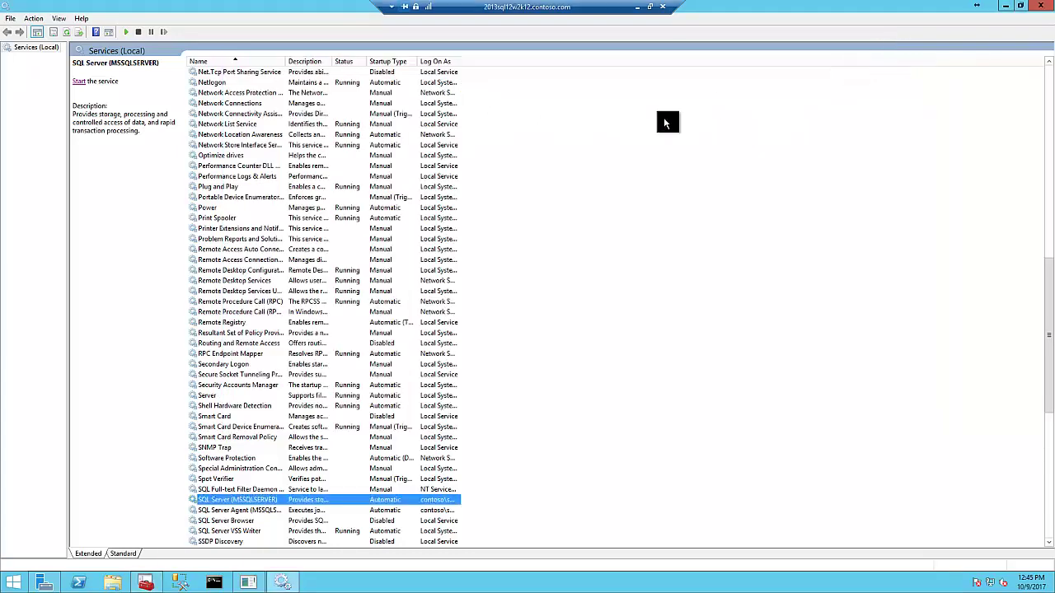
- Start SQL Server (MSSQLSERVER) and SQL Server Agent, confirm they run in Configuration Manager, and minimise
left_click(79, 82)
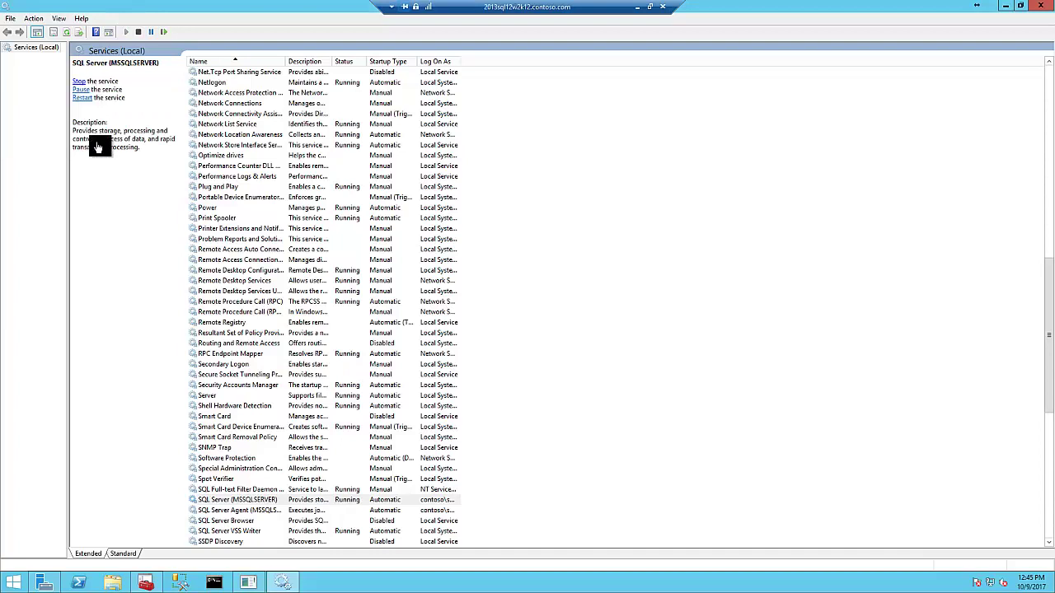
left_click(219, 510)
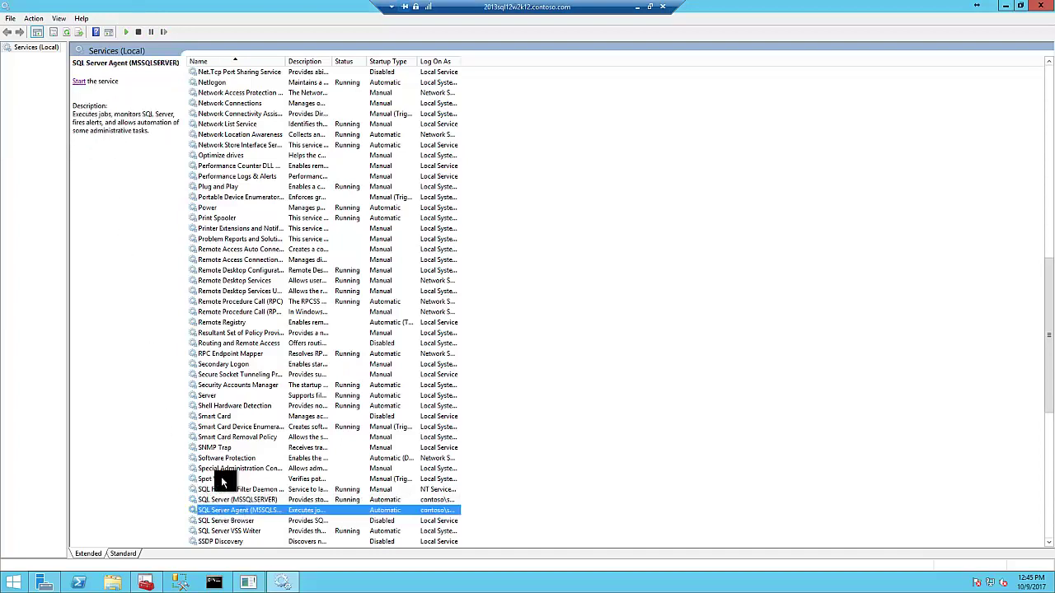
left_click(79, 81)
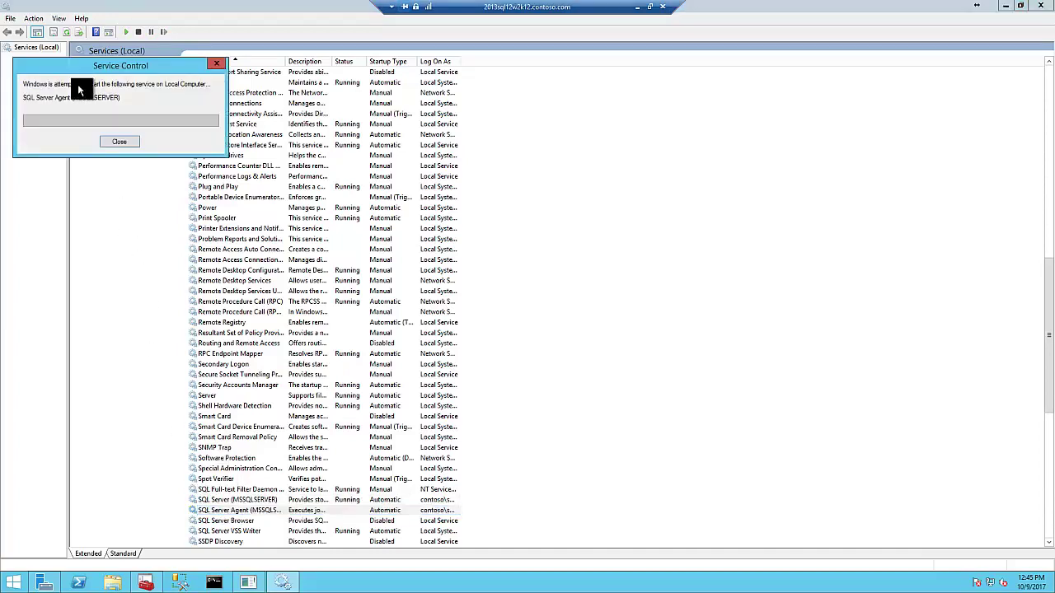
left_click(147, 583)
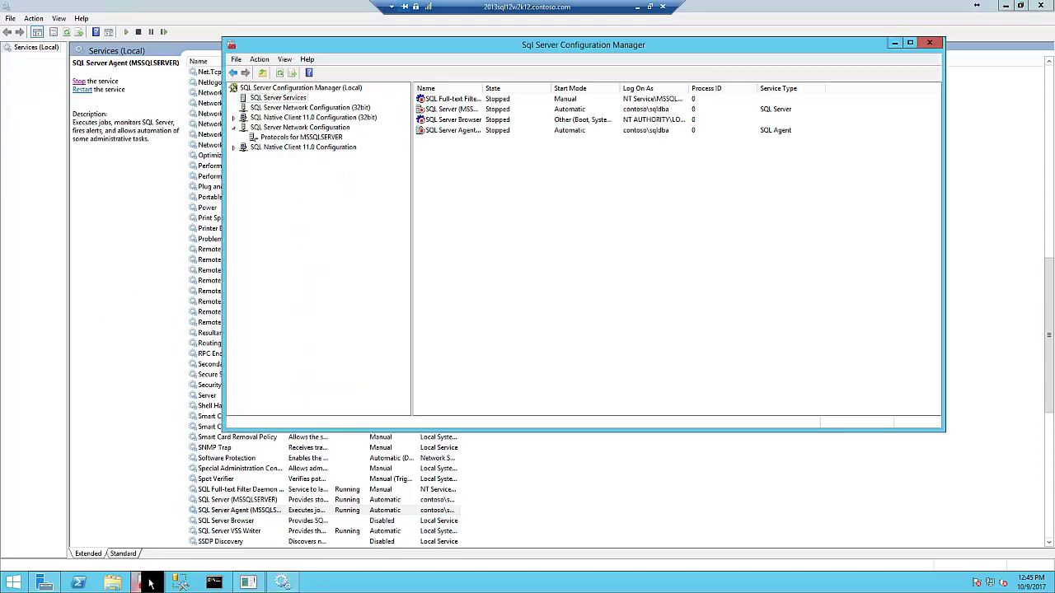
left_click(278, 72)
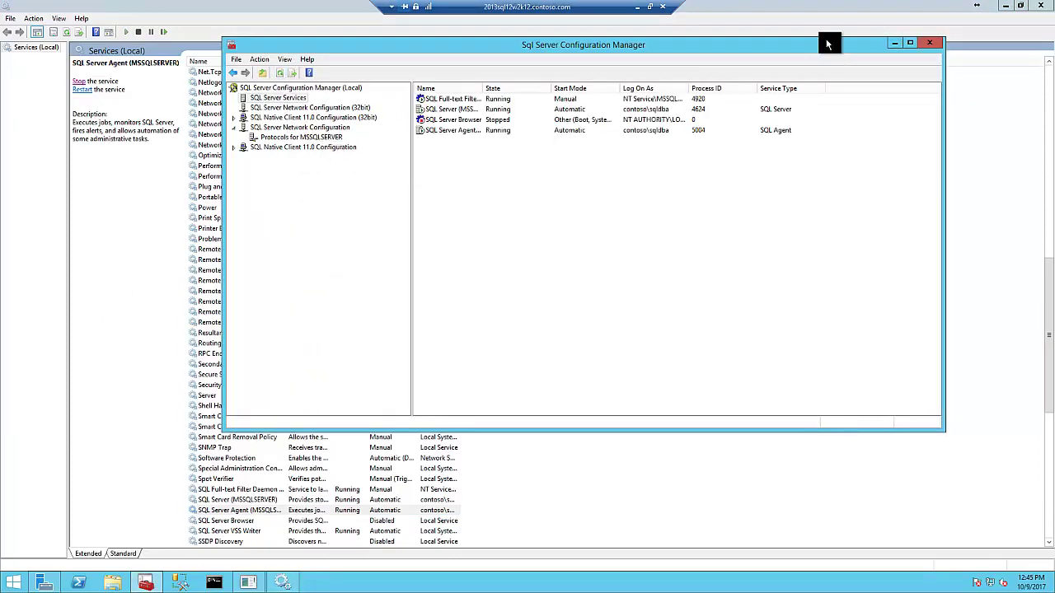
left_click(894, 42)
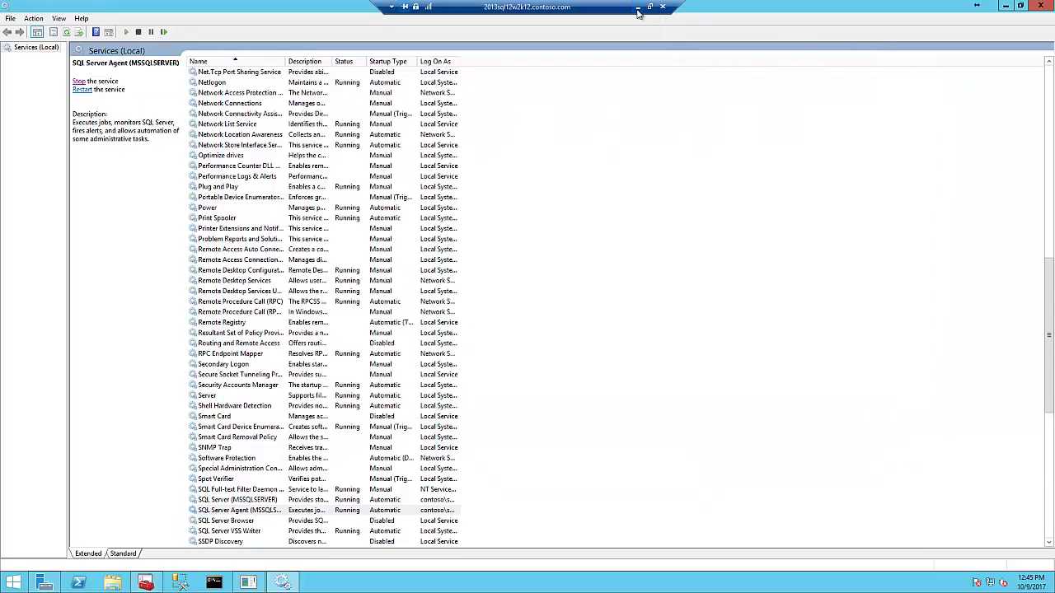
left_click(637, 7)
- Rerun telnet to 2013SQL12W2K12 port 1433, close Telnet and the error browser, and relaunch Internet Explorer
mouse_move(282, 582)
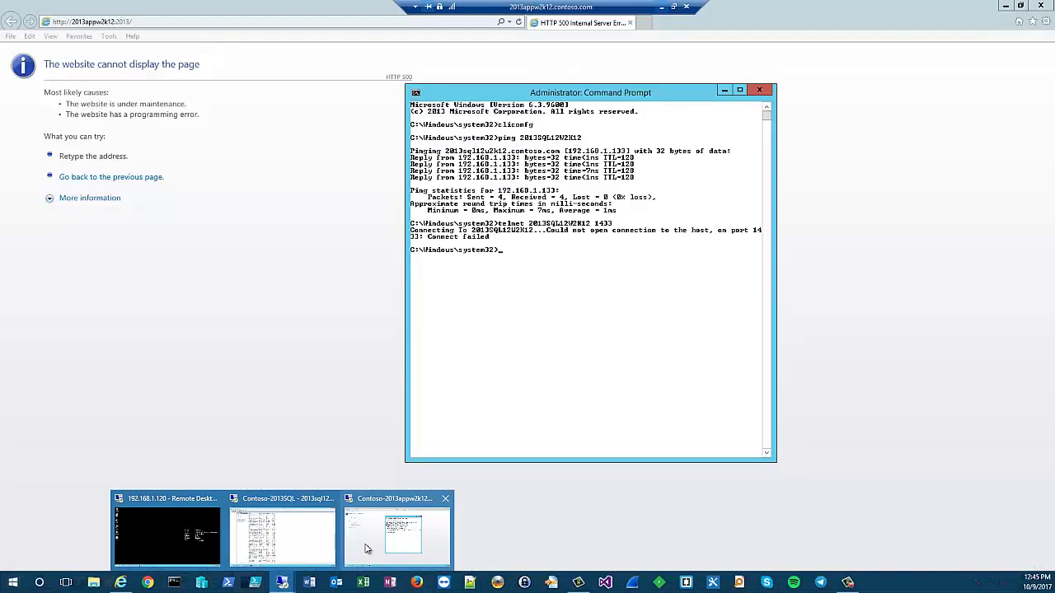
left_click(367, 548)
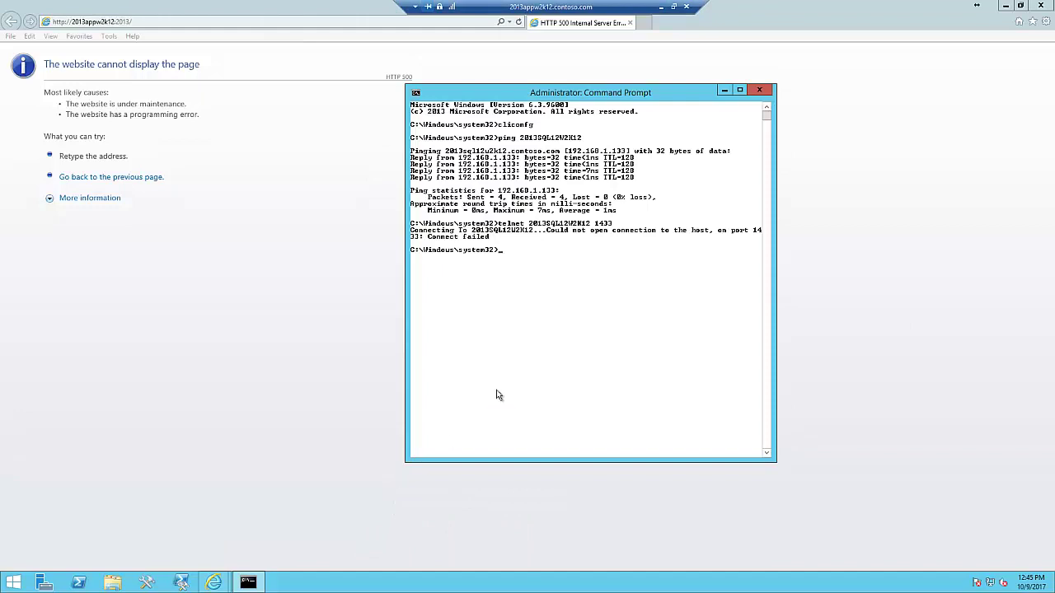
left_click(502, 256)
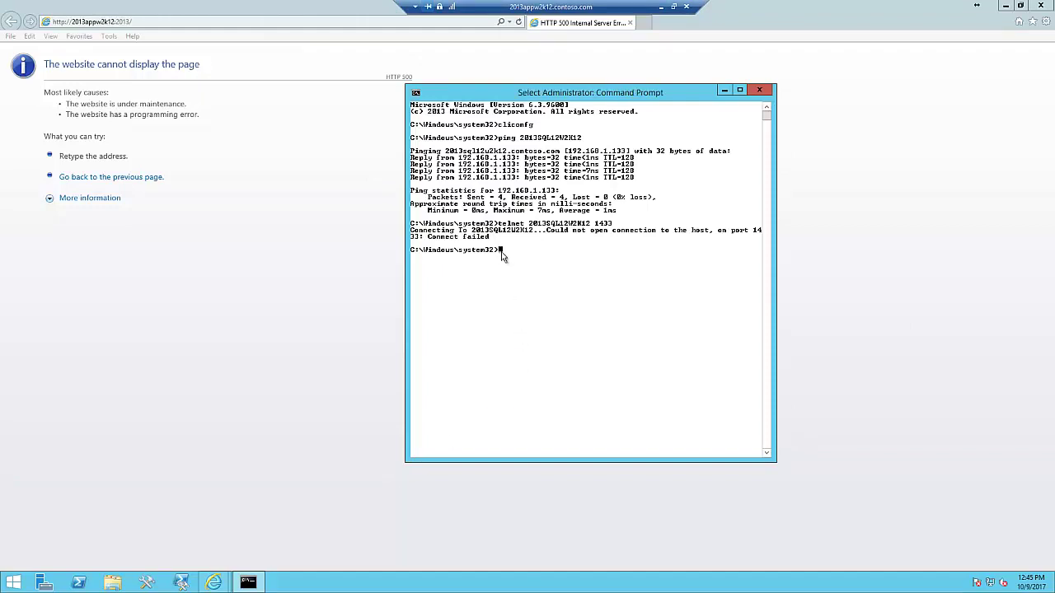
key("Escape")
key("Up")
key("Return")
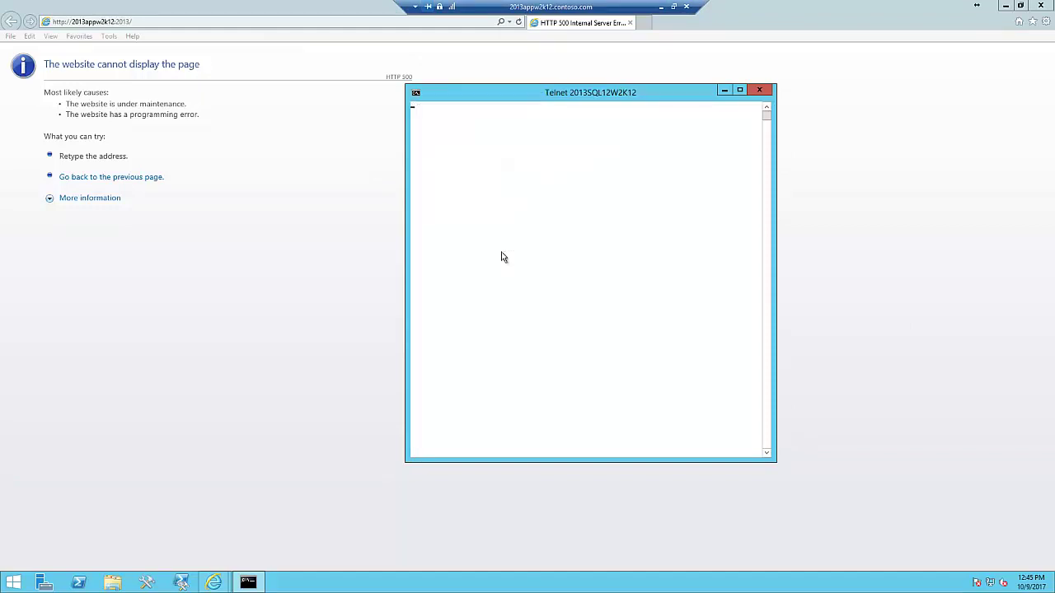
left_click(759, 91)
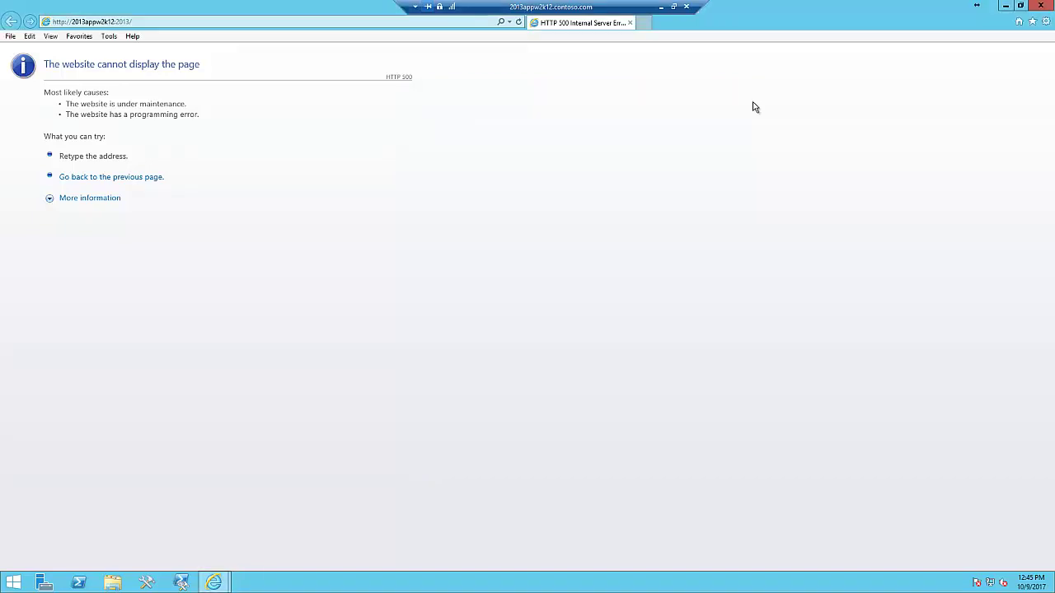
left_click(1040, 7)
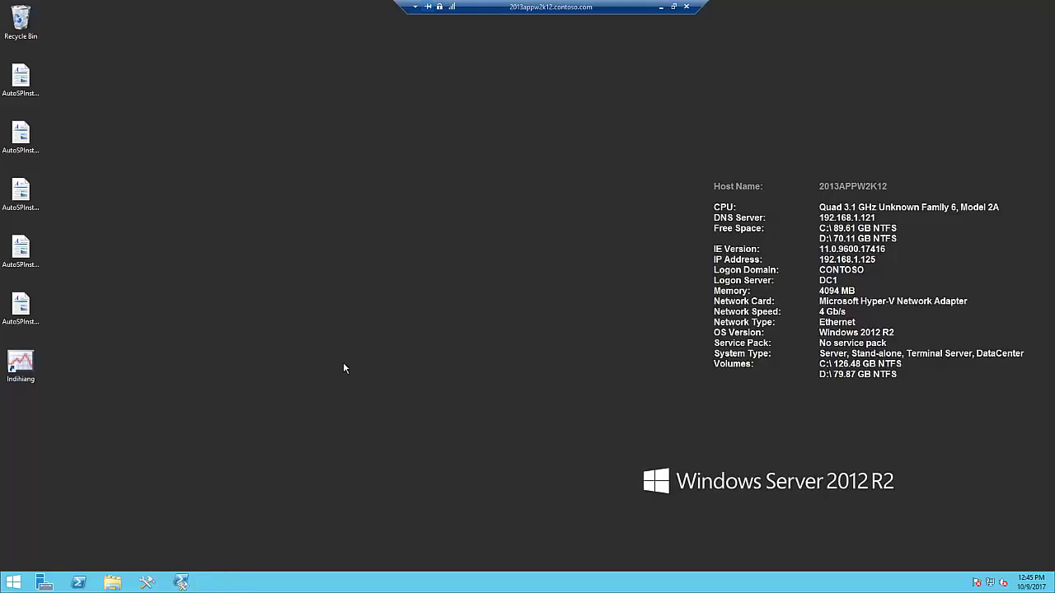
left_click(175, 581)
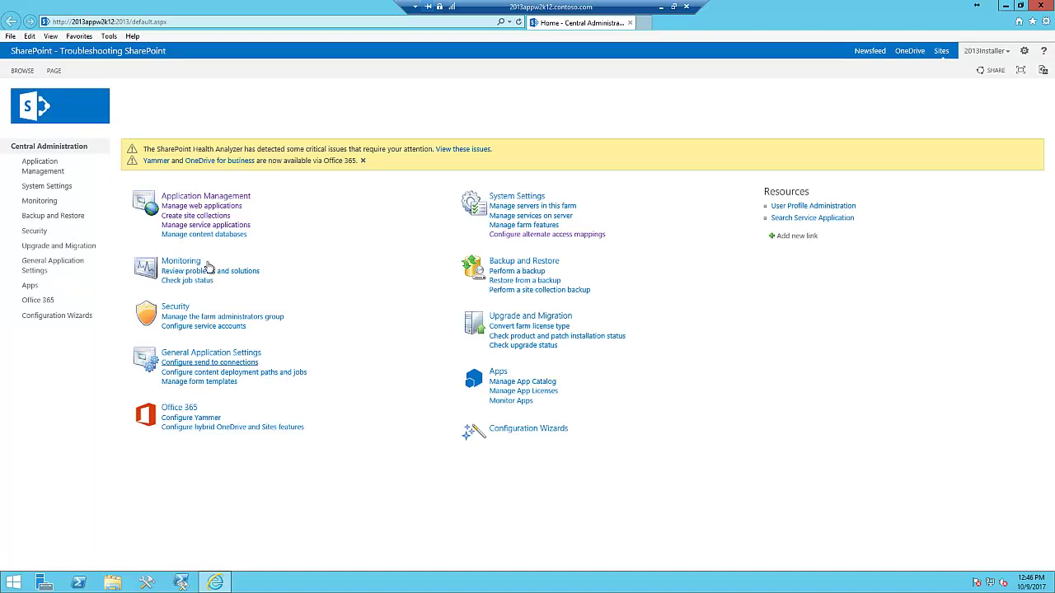
- Visit Manage web applications, System Settings and Services on Server, then Application Management
left_click(196, 207)
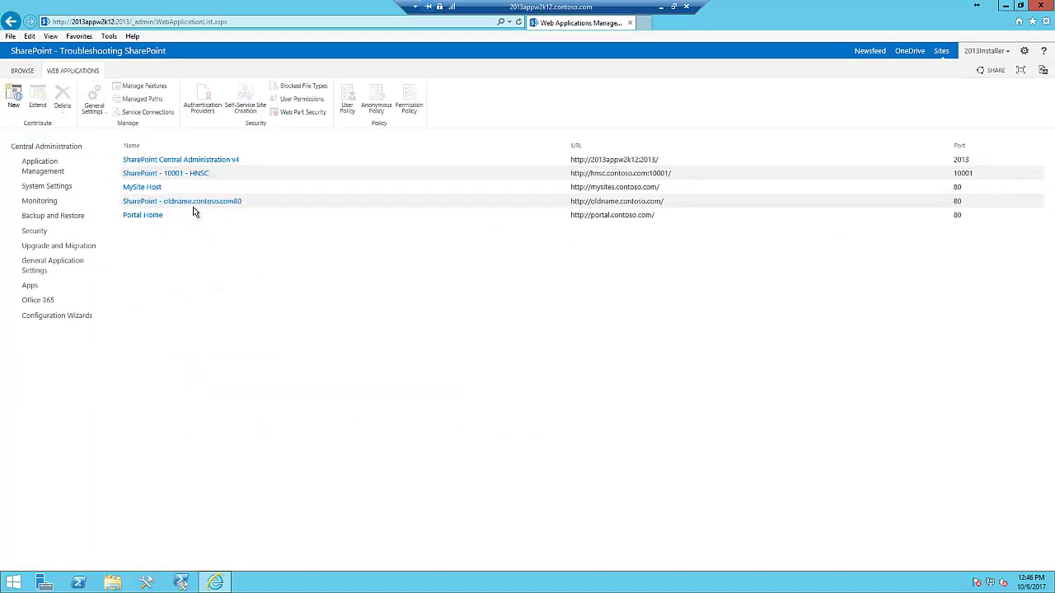
left_click(42, 188)
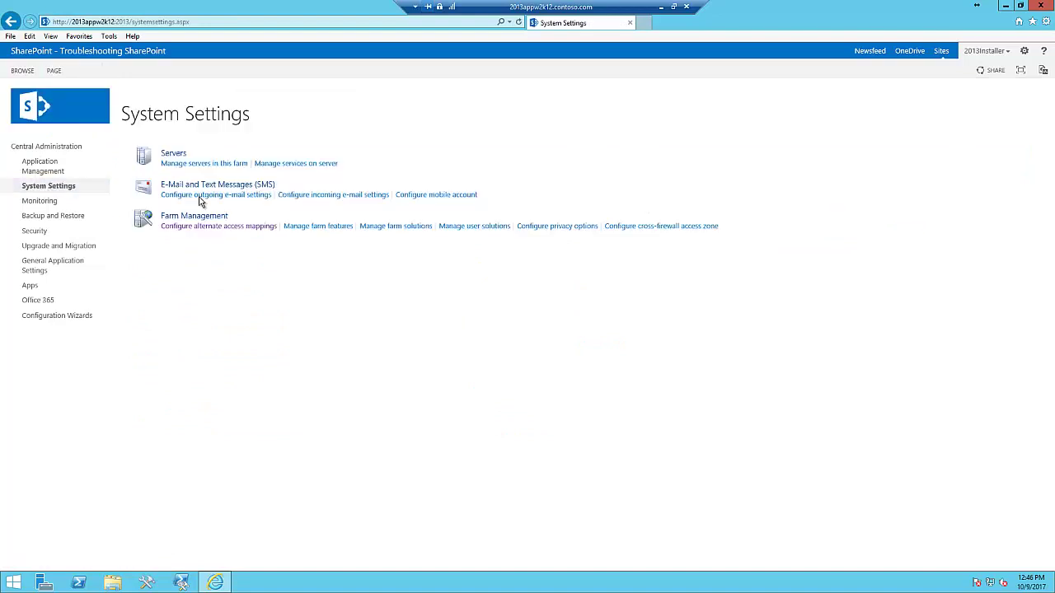
left_click(302, 167)
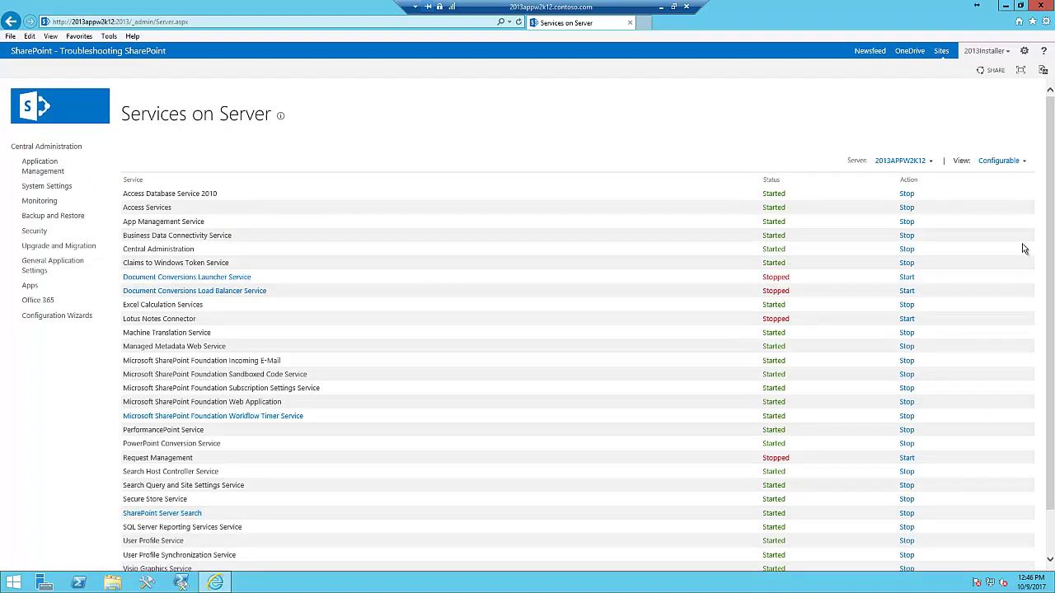
scroll(1048, 271, "down", 2)
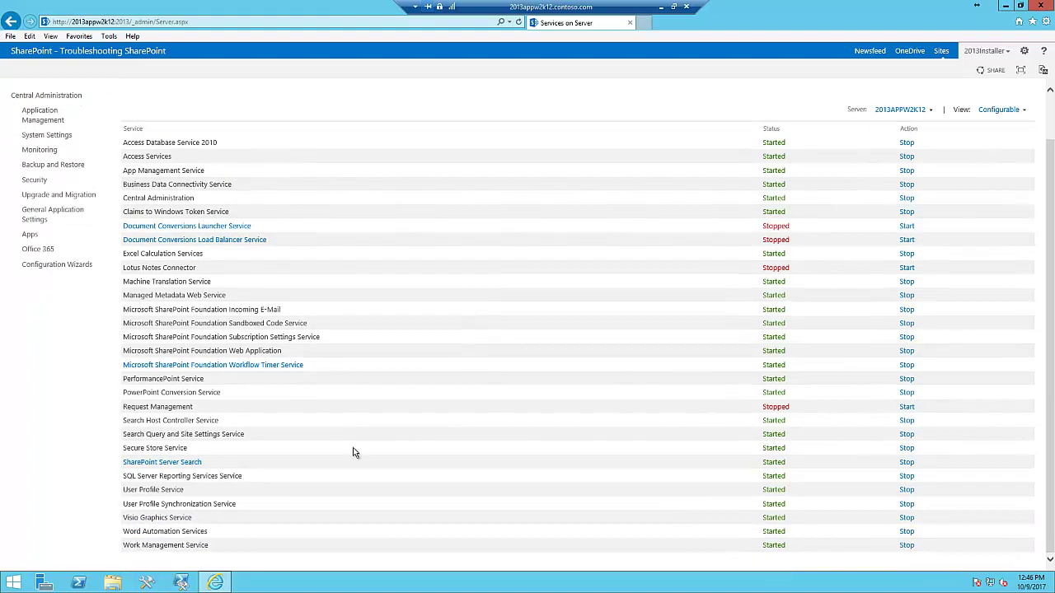
left_click(31, 117)
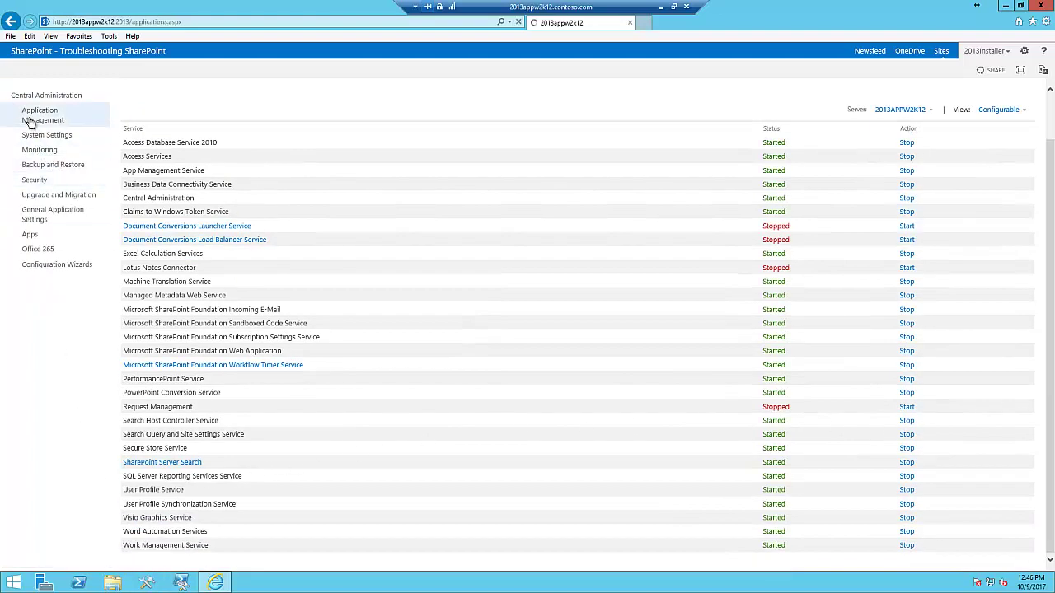